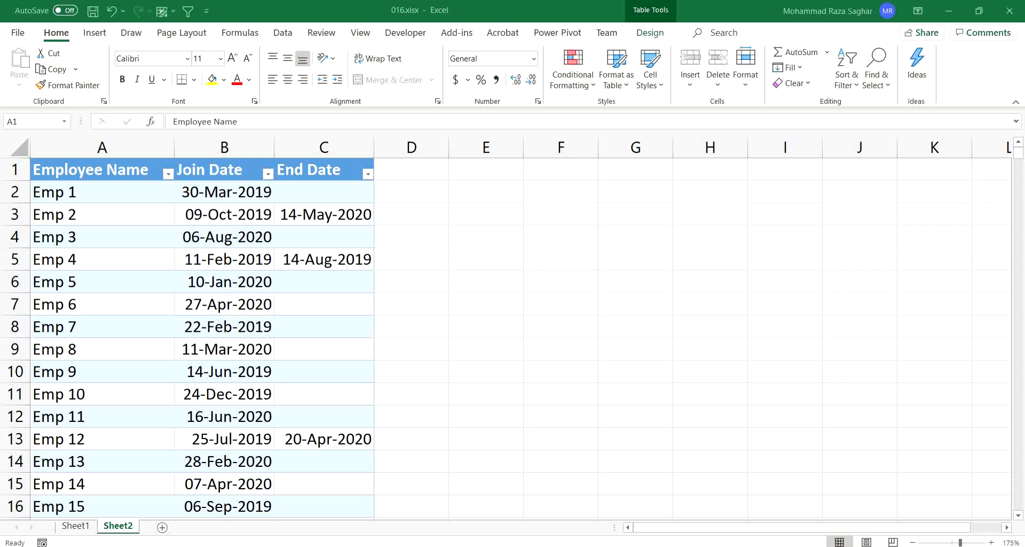
- Examine the join and end dates of Emp 1 and Emp 2, and the 2019 months listed in the Join Date filter
left_click(113, 192)
left_click(211, 194)
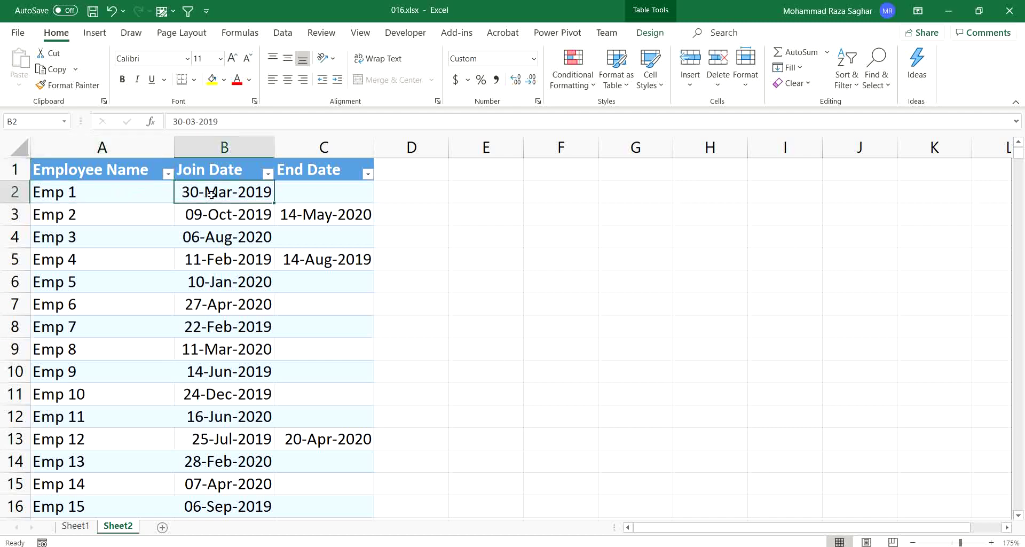
left_click(317, 190)
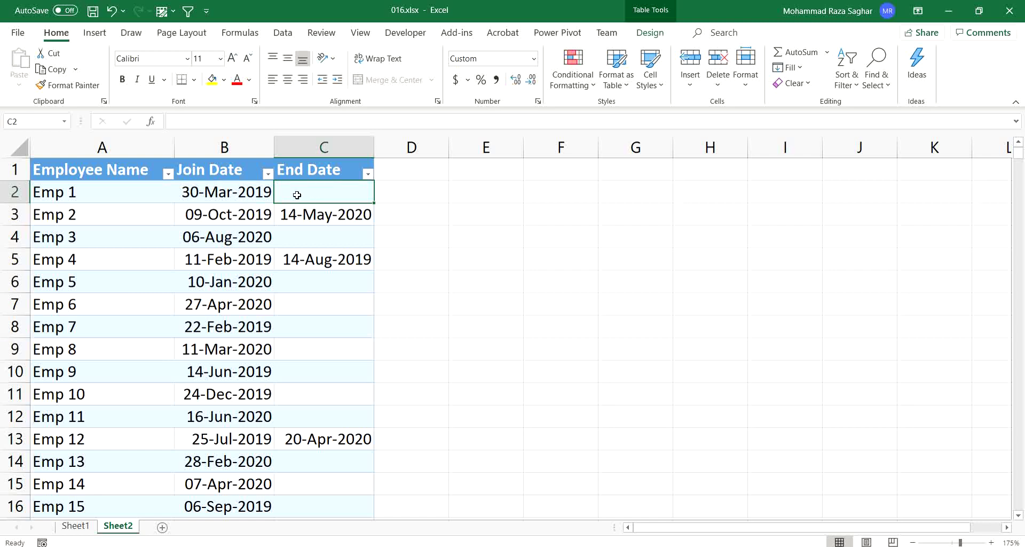
left_click(83, 221)
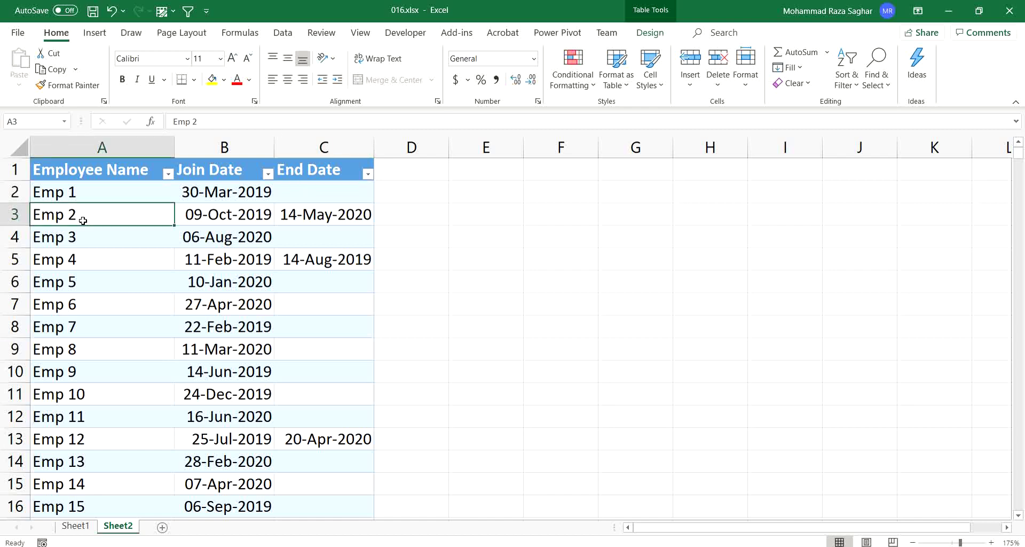
left_click(219, 219)
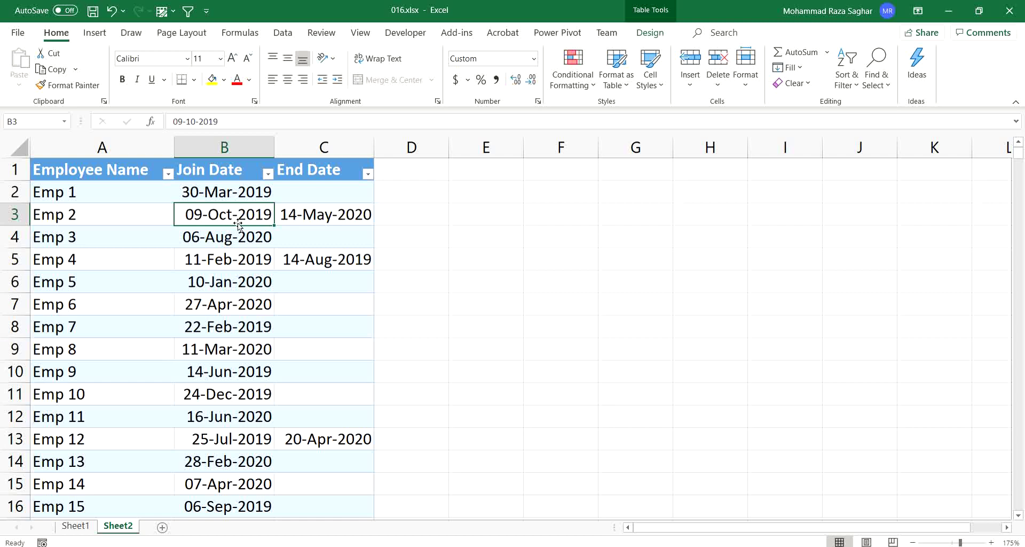
left_click(309, 218)
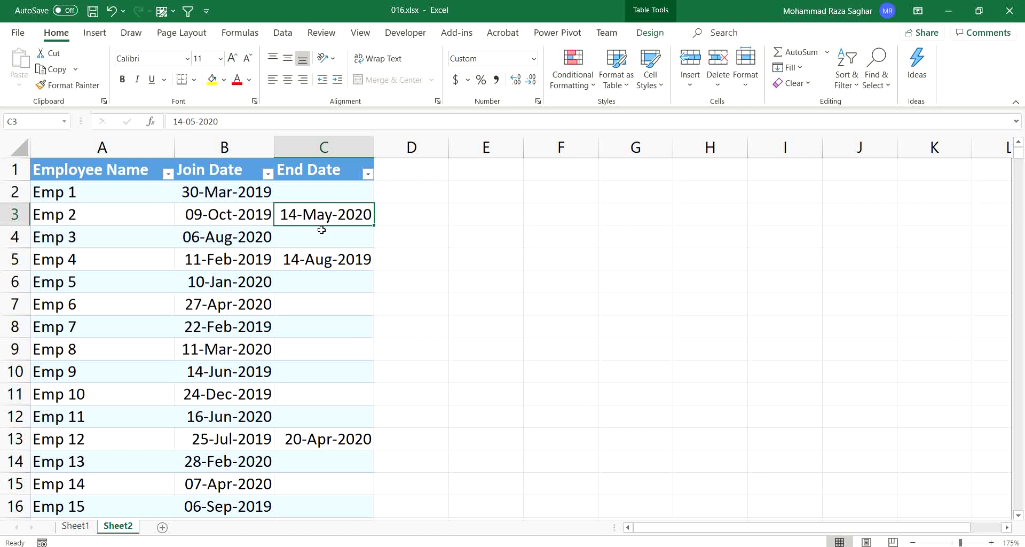
left_click(268, 173)
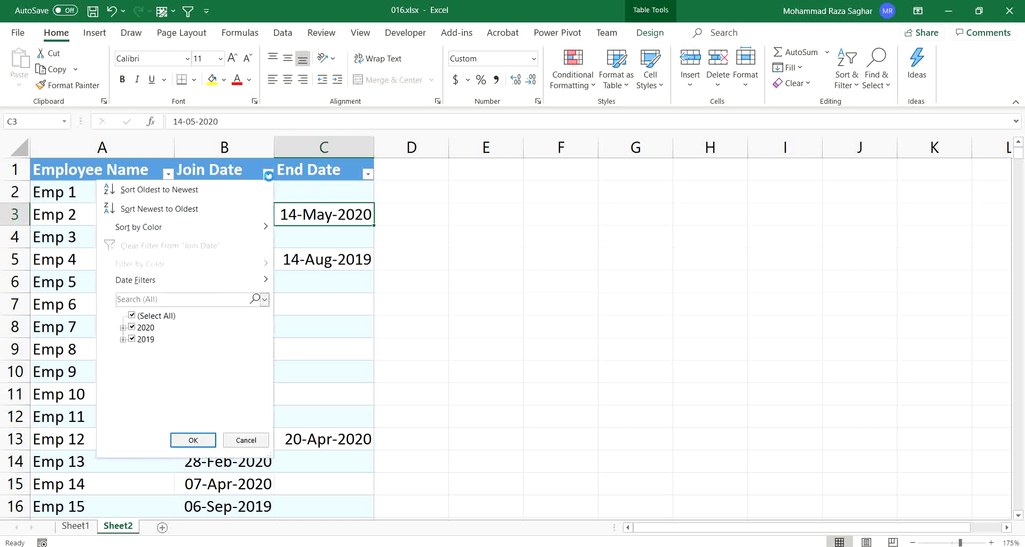
left_click(123, 339)
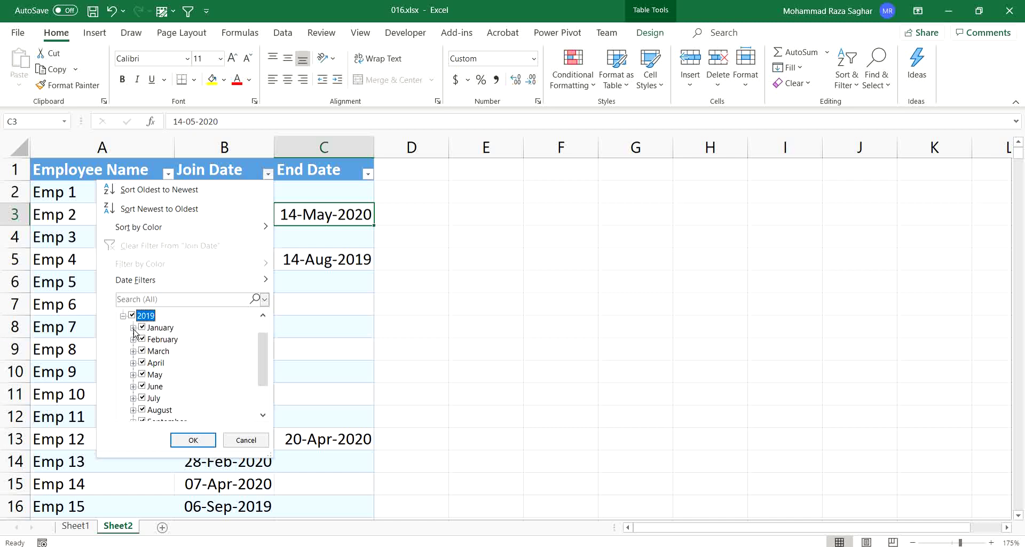
key("Escape")
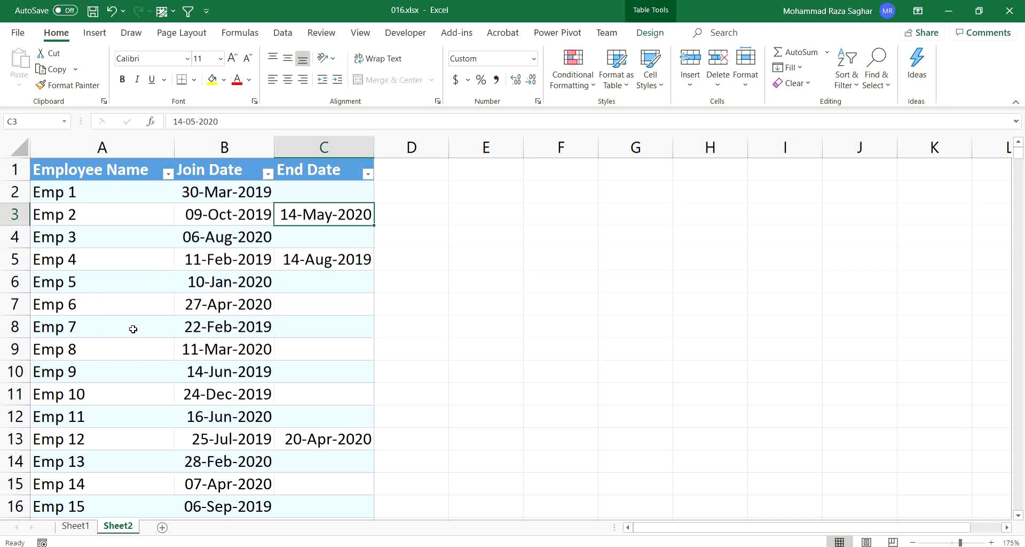
- Enter the header "Date" in cell E1 and the start date 1/1/2019 in E2
left_click(487, 166)
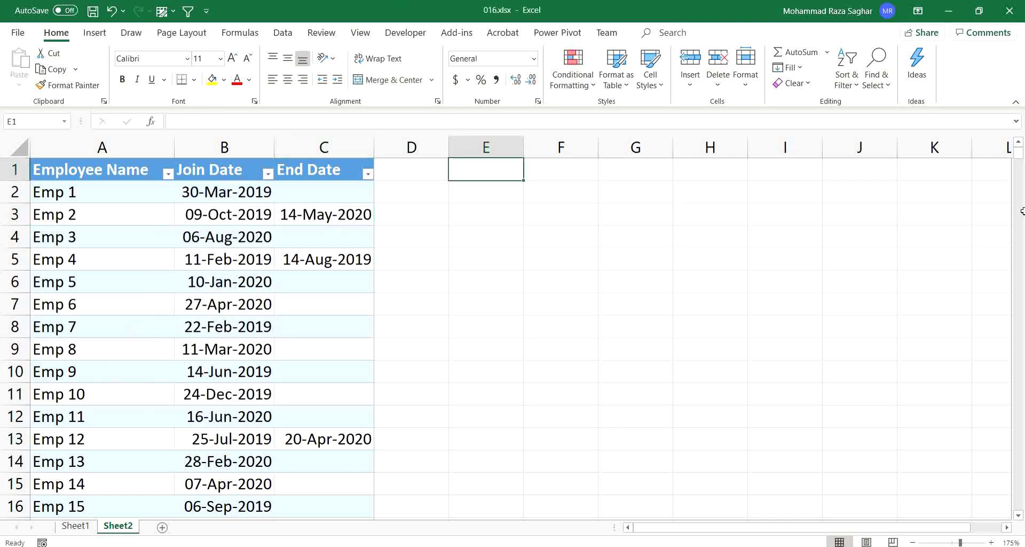
type("Date")
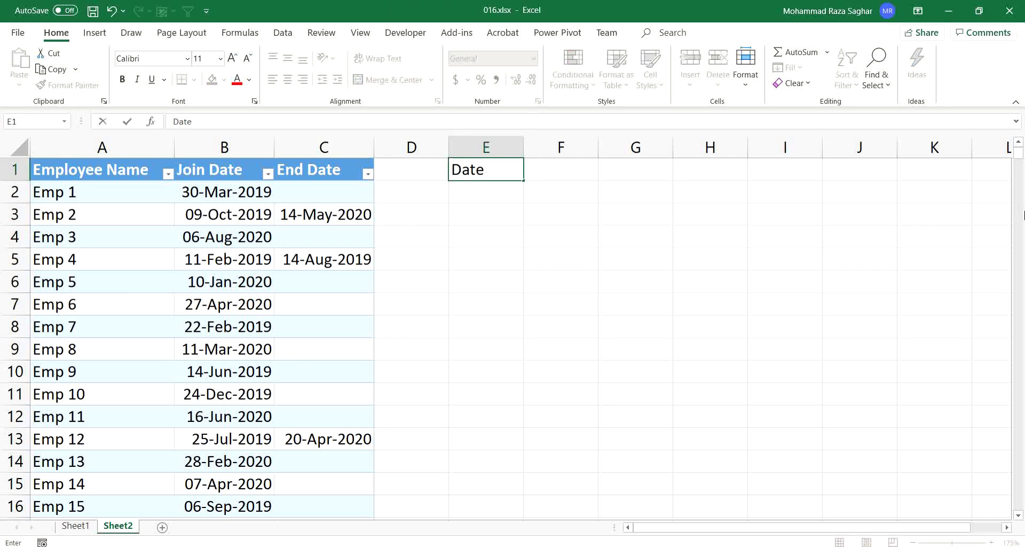
key("Return")
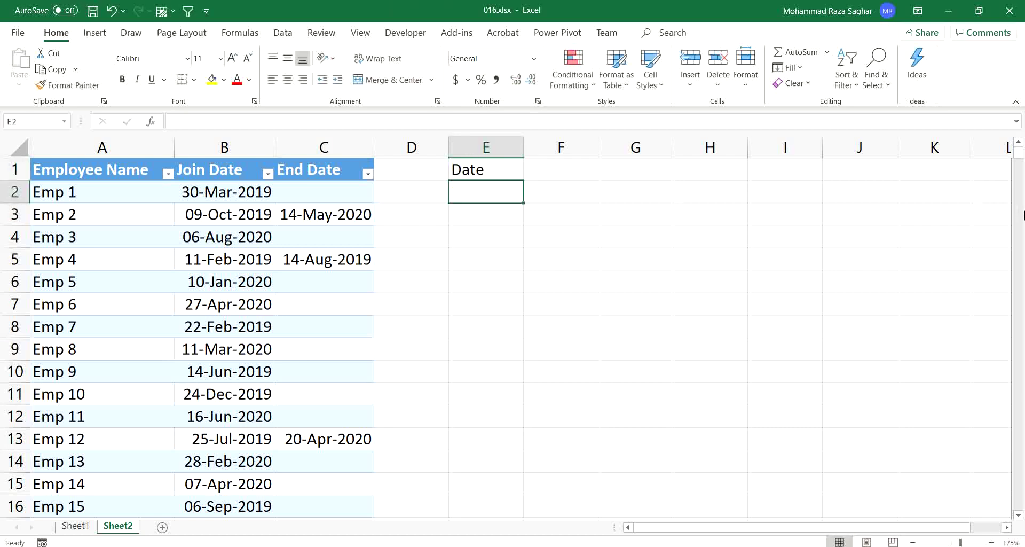
type("1/1/2019")
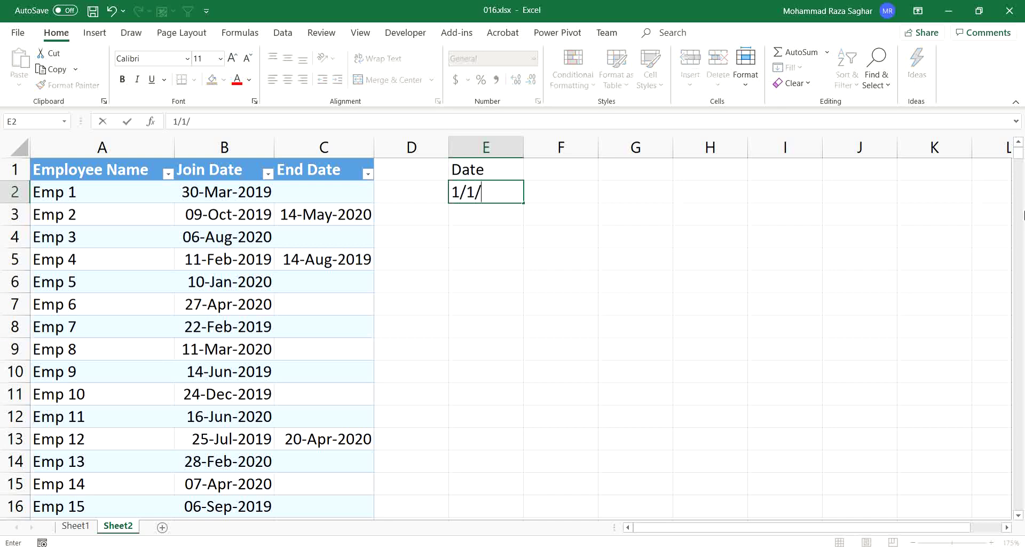
key("ctrl+Return")
key("Return")
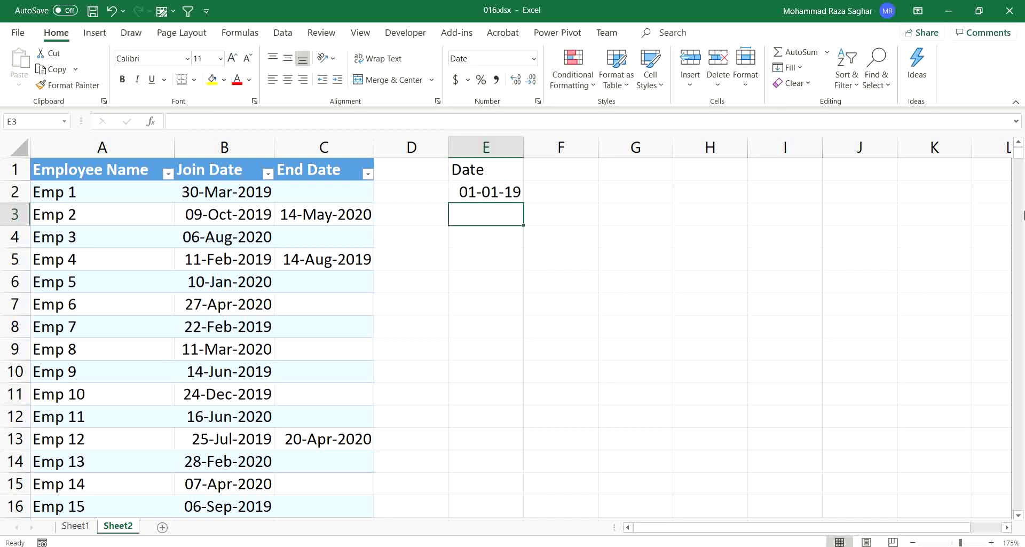
key("Up")
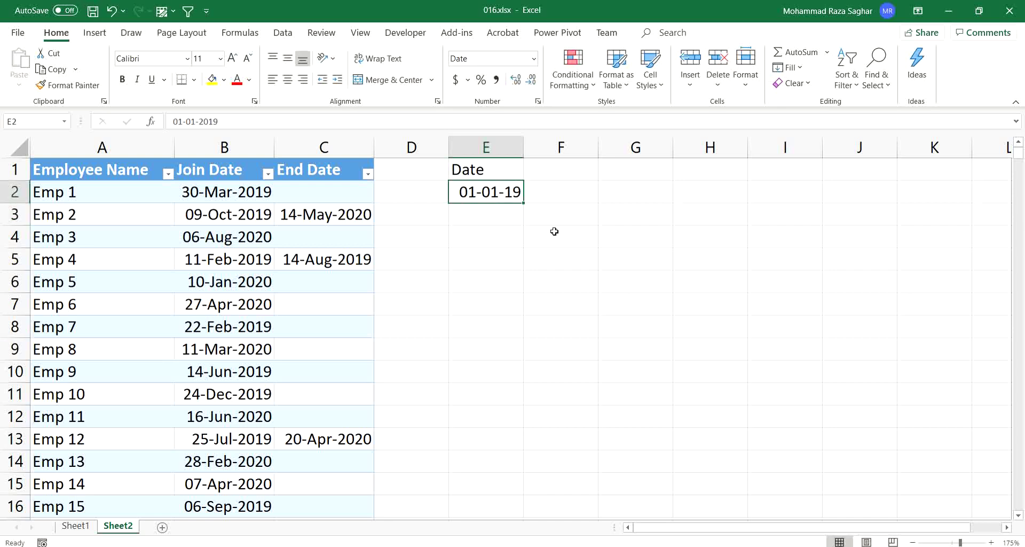
- Check the 2020 months in the Join Date filter and fill a monthly date series down column E from E2 with stop value 31/8/2020
left_click(271, 178)
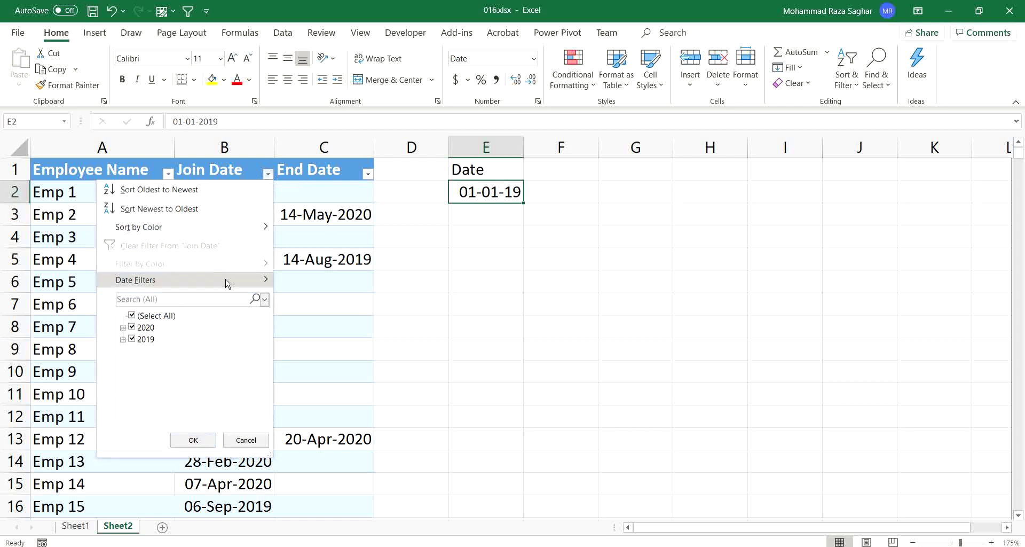
left_click(124, 328)
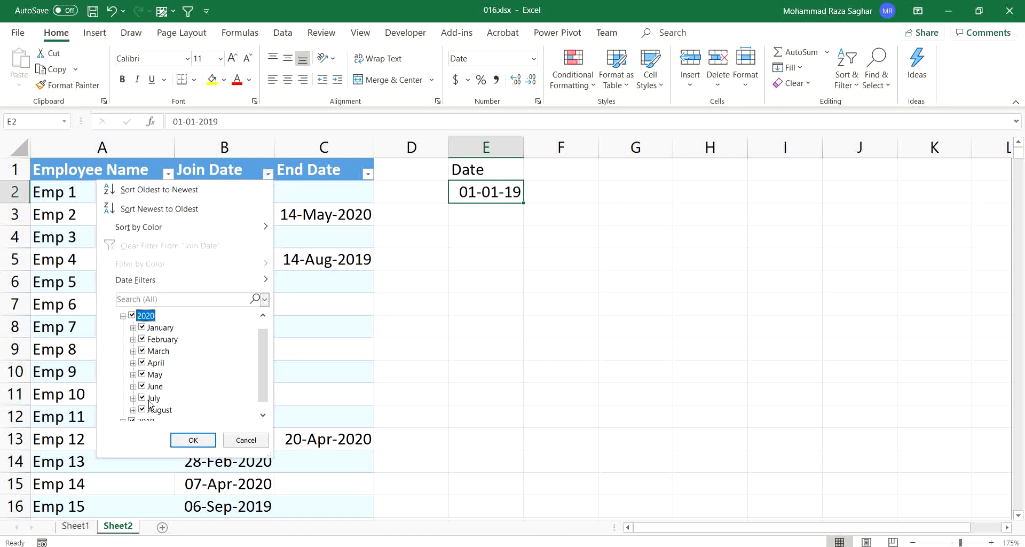
left_click(239, 441)
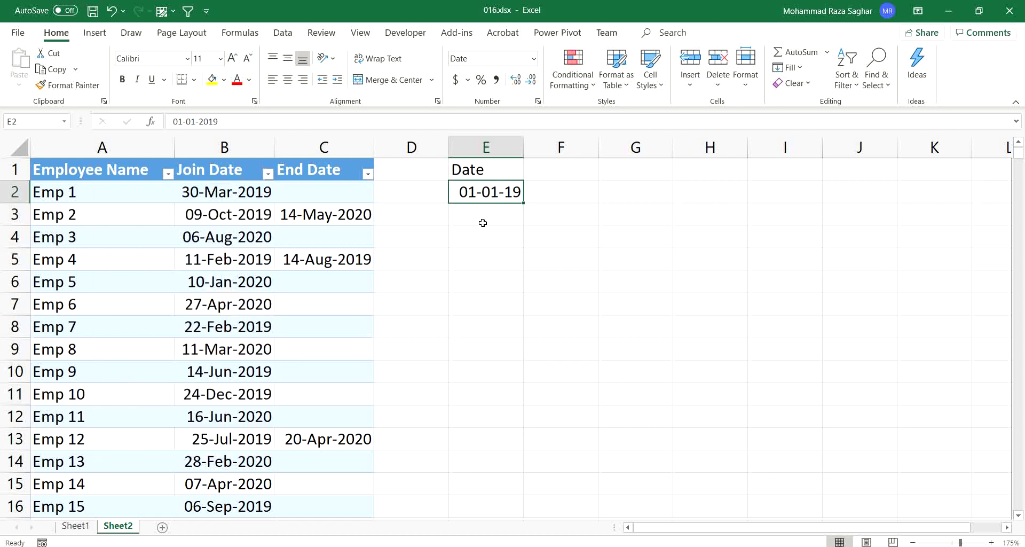
key("alt+e")
key("i")
key("s")
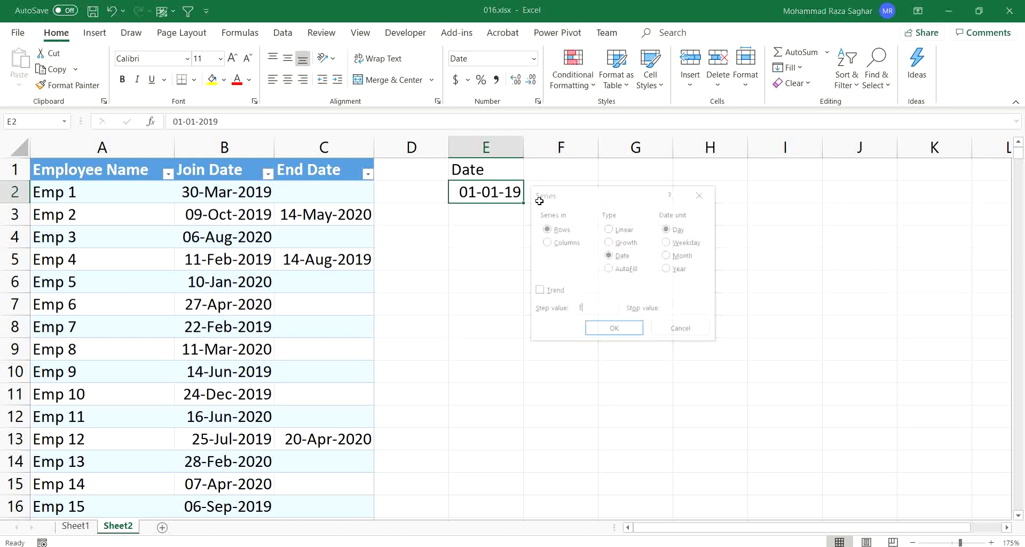
left_click(679, 256)
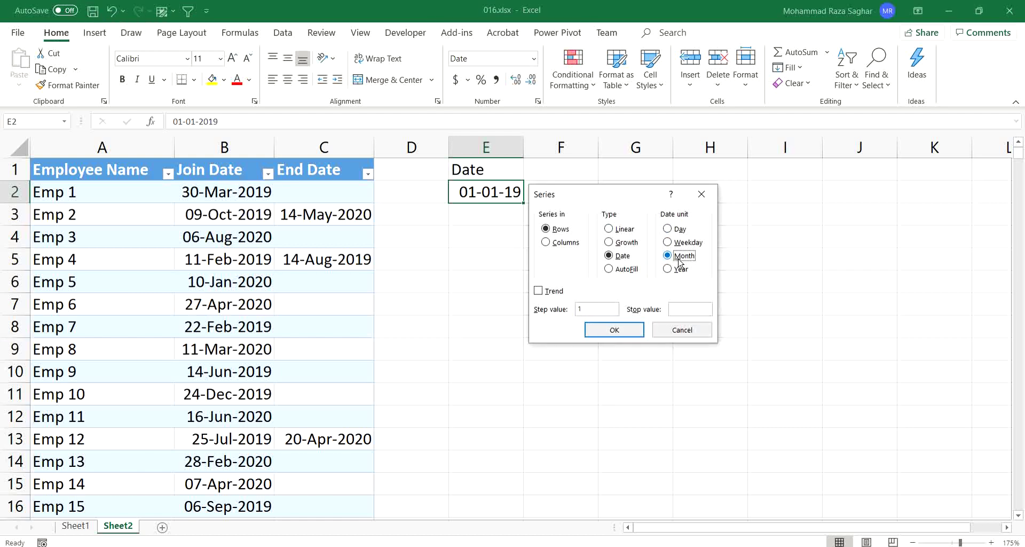
left_click(684, 311)
type("31/8/2020")
left_click(564, 244)
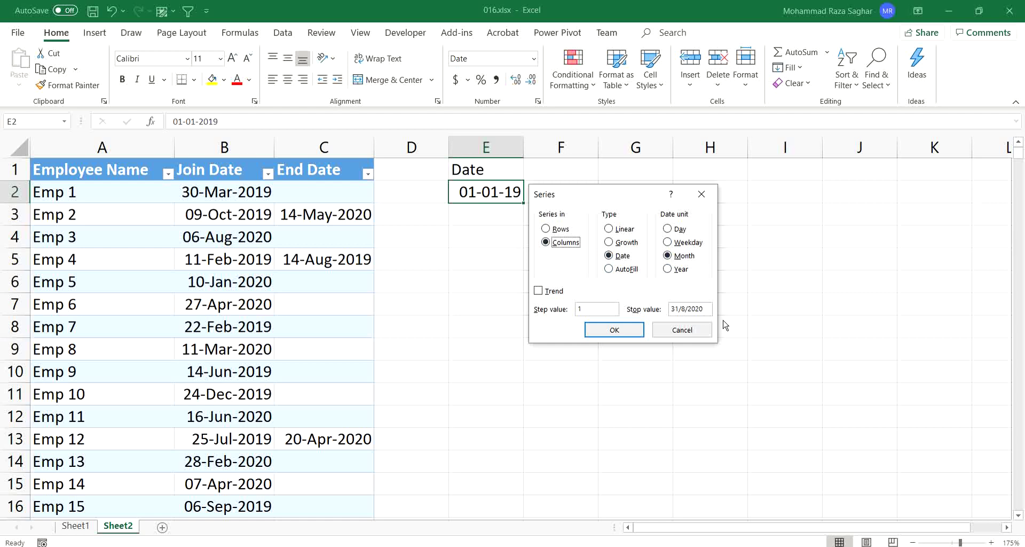
left_click(614, 329)
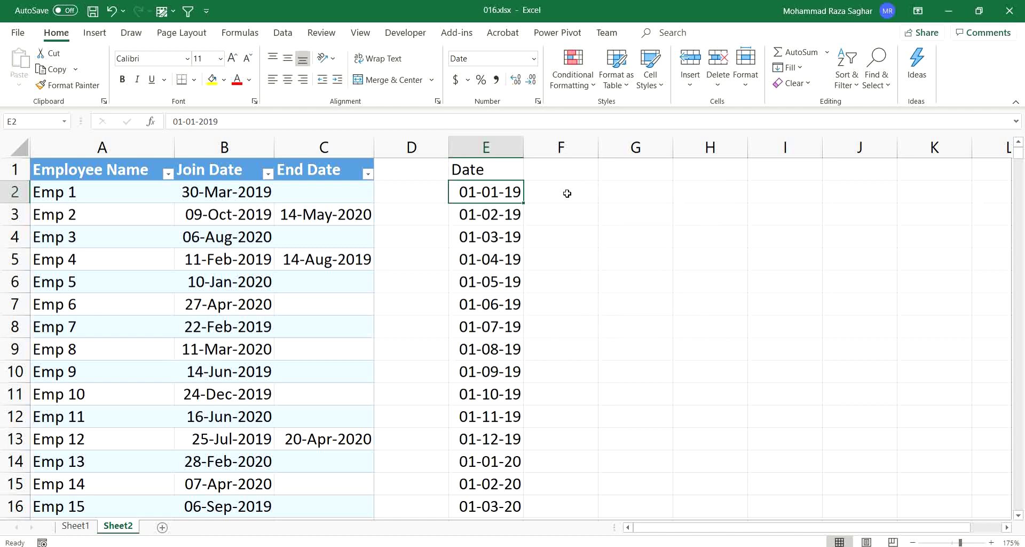
- Add the headers "Joined", "Exited" and "Available" in cells F1 to H1
left_click(562, 166)
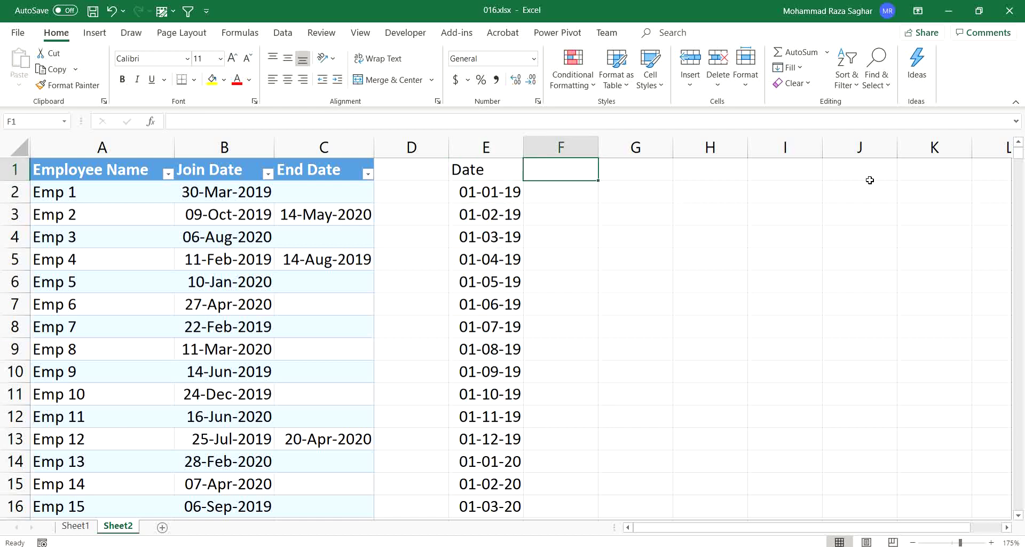
type("Joined")
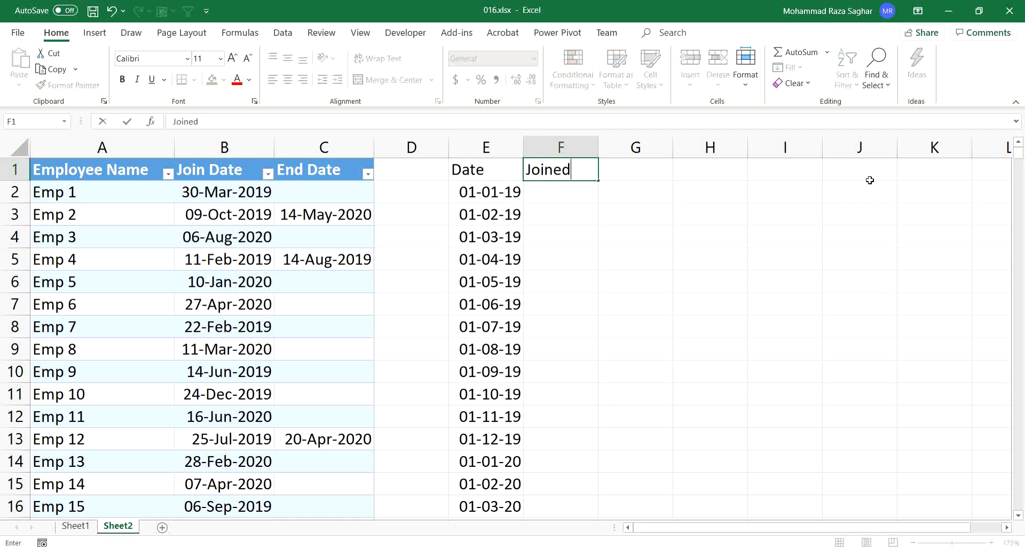
key("Tab")
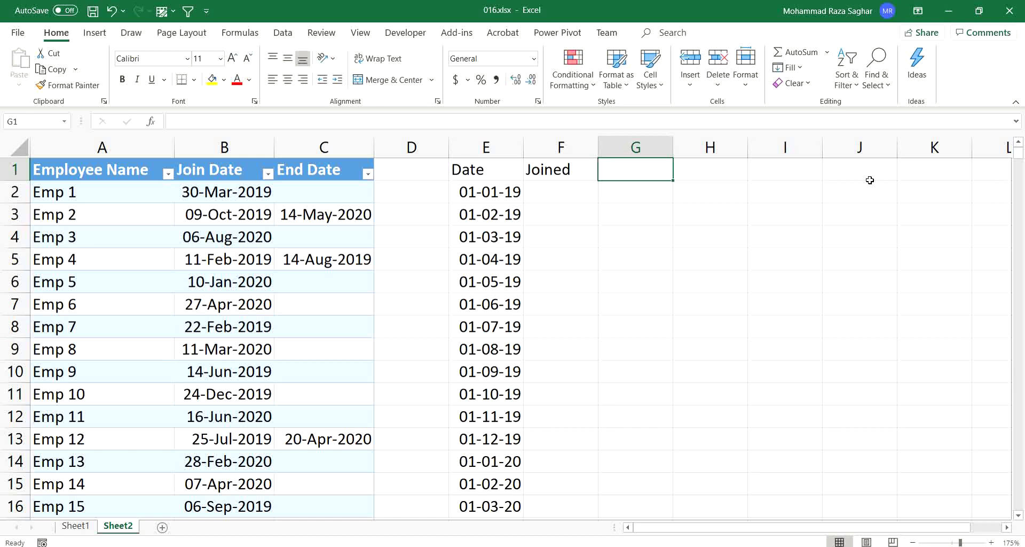
type("Exited")
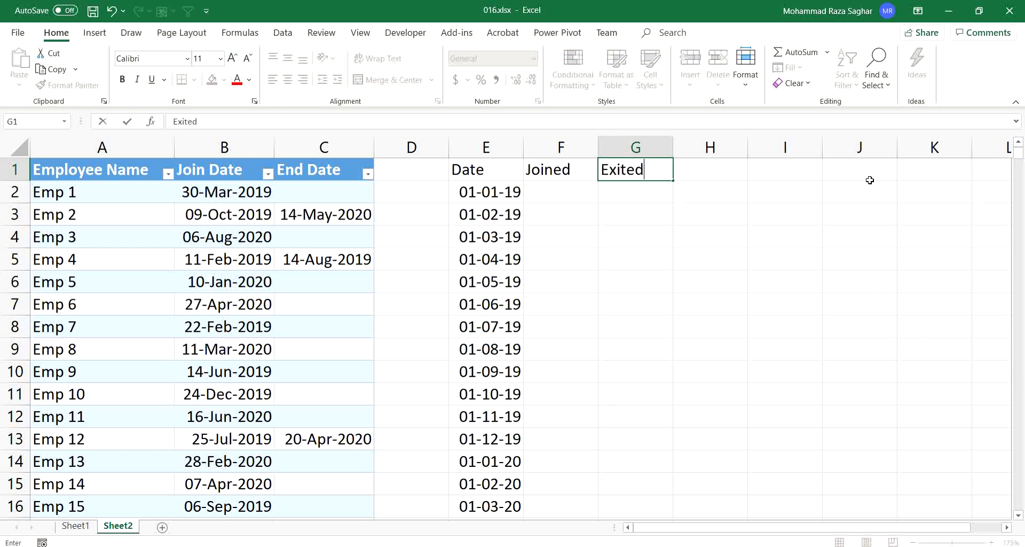
key("Tab")
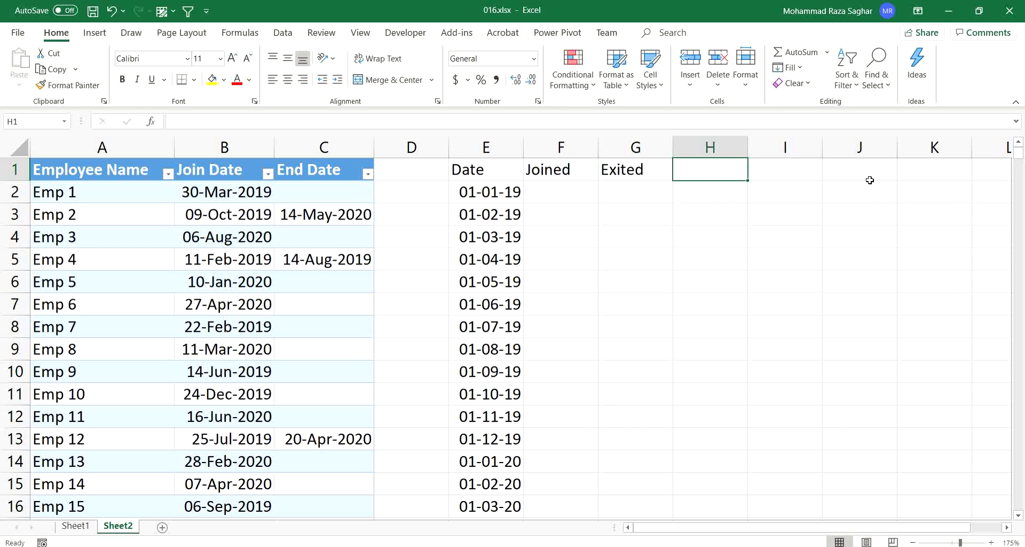
type("Avail")
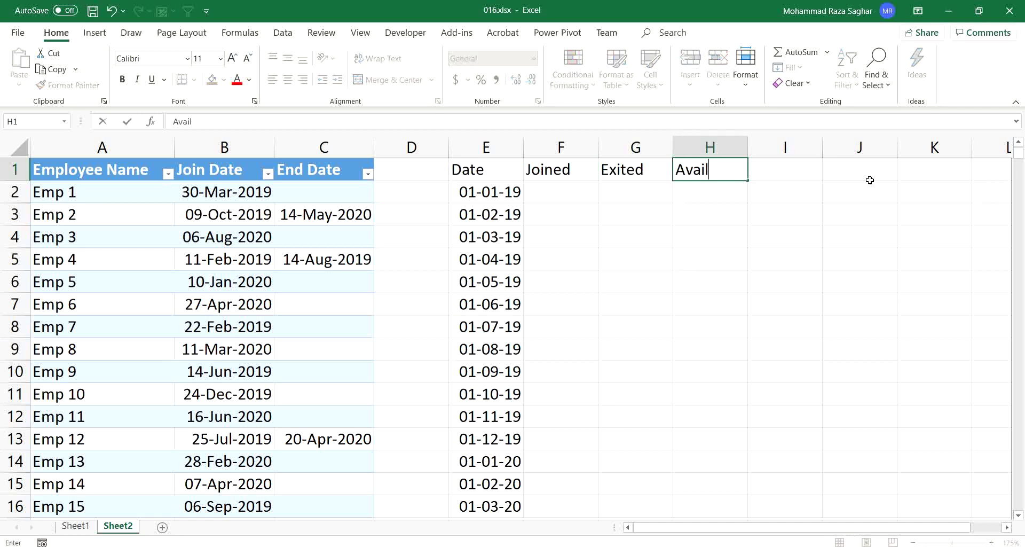
key("BackSpace")
type("lable")
key("Return")
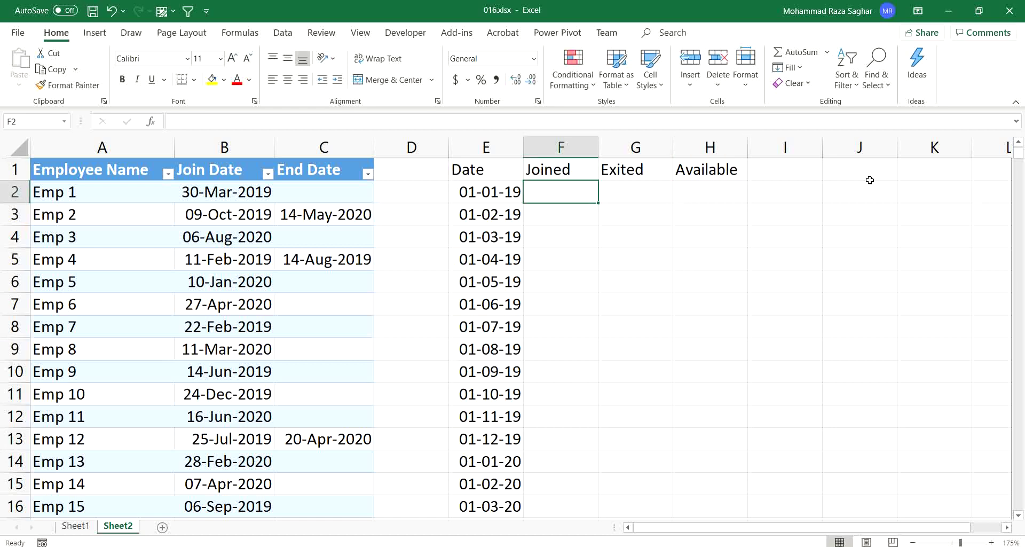
type("=")
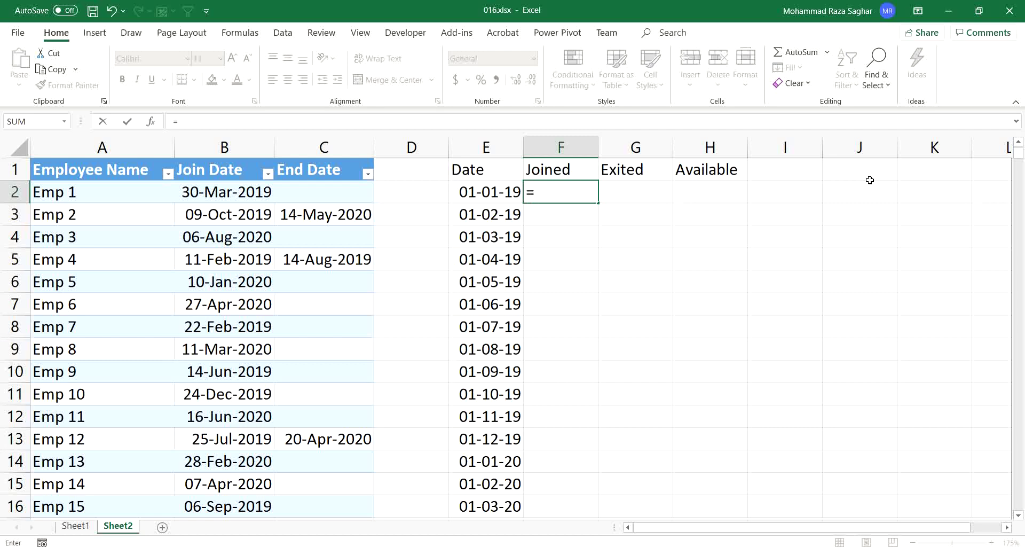
key("Escape")
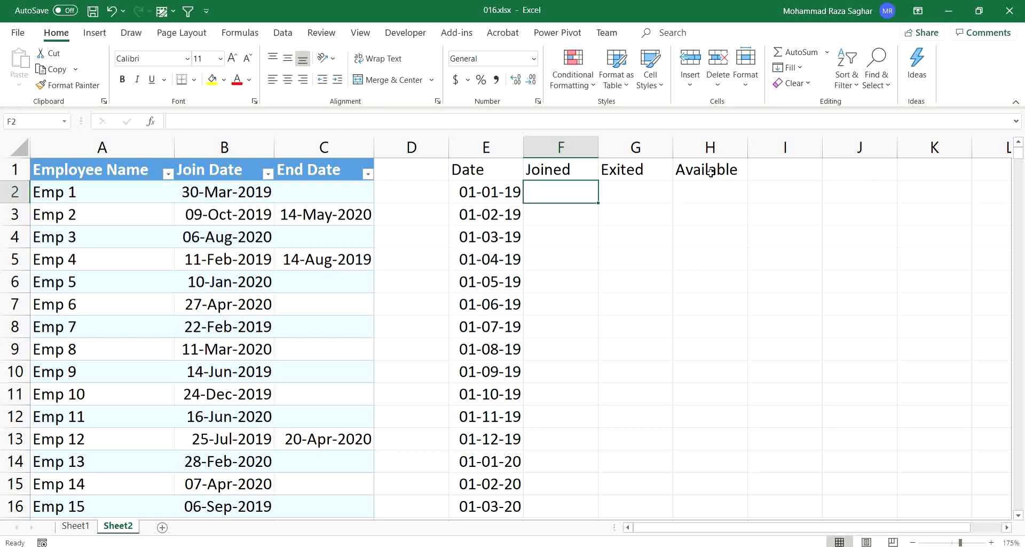
left_click(484, 194)
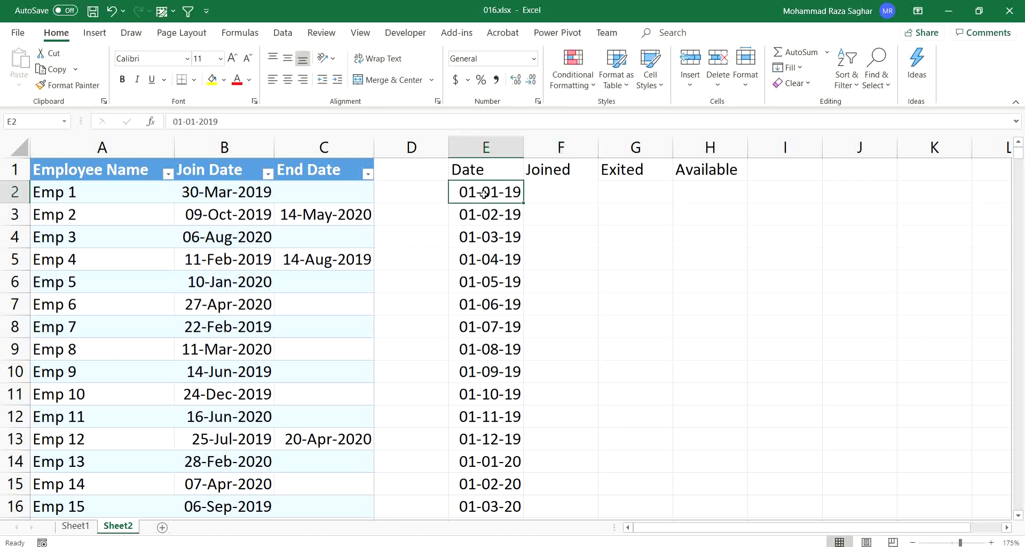
left_click(223, 192)
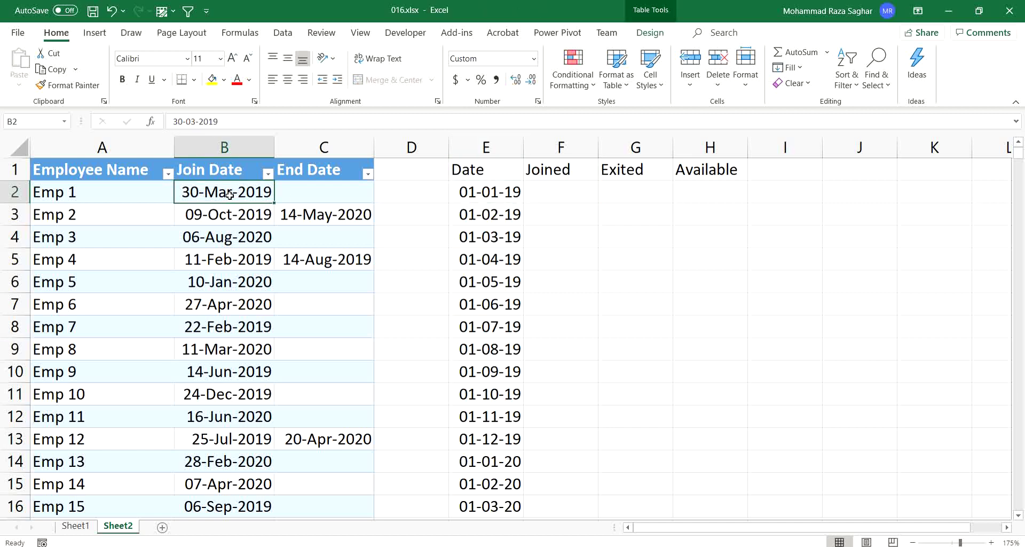
left_click(573, 199)
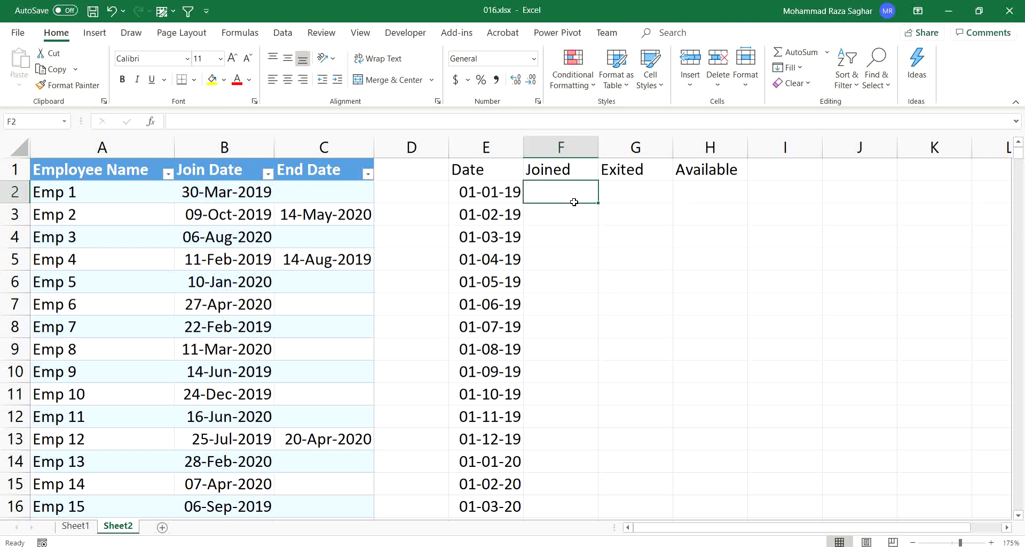
type("=")
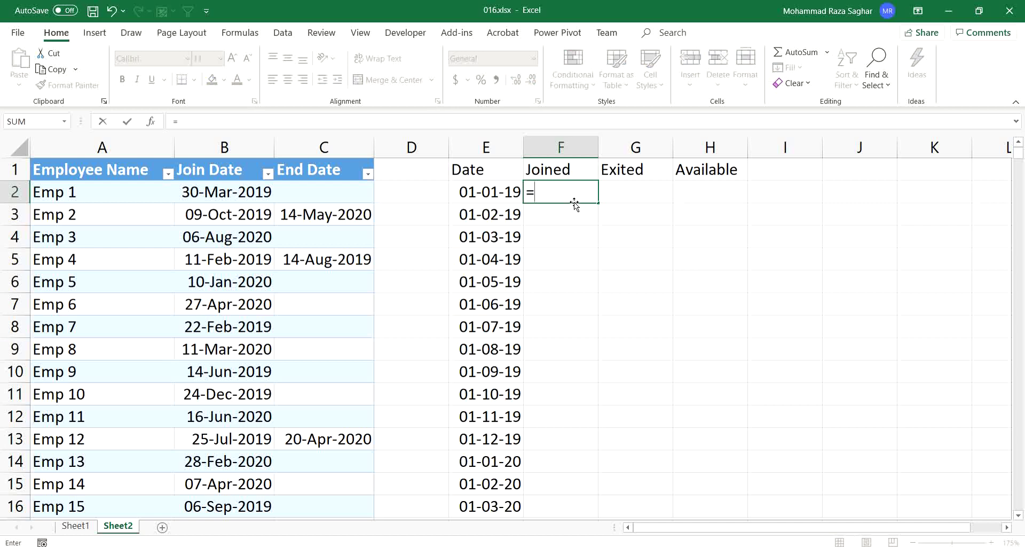
key("Escape")
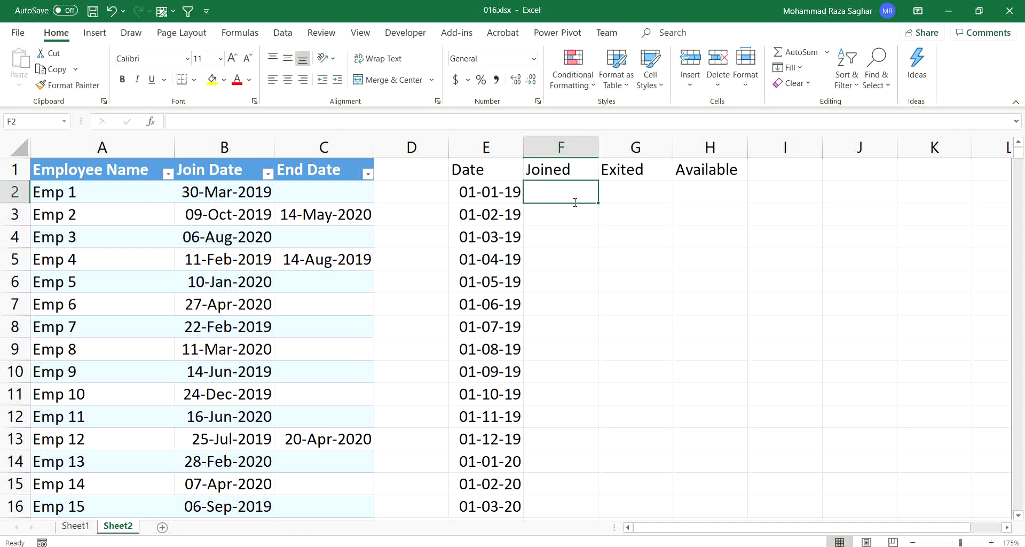
- Start a SUMPRODUCT formula in cell F2 that references the Table13[Join Date] column
left_click(466, 184)
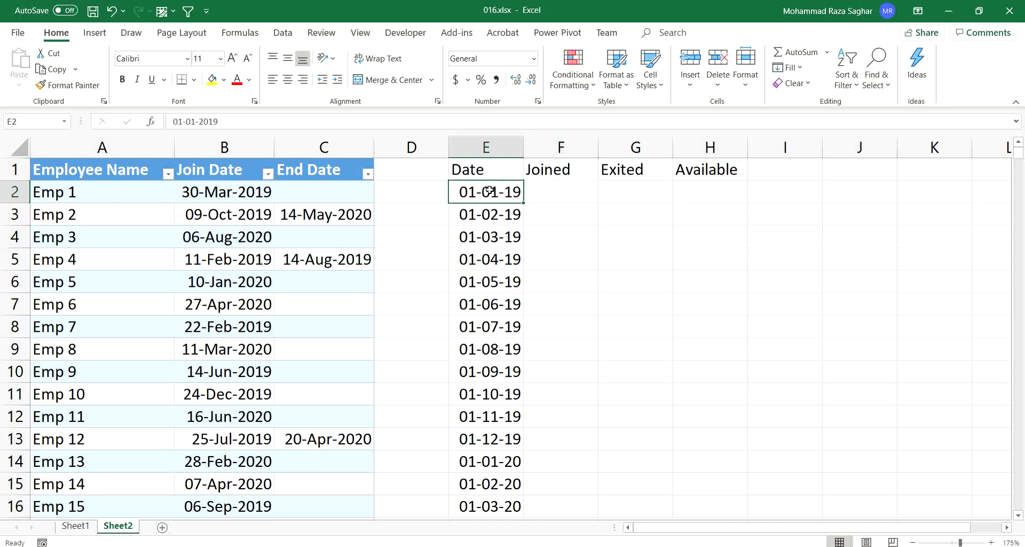
left_click(228, 192)
left_click(567, 196)
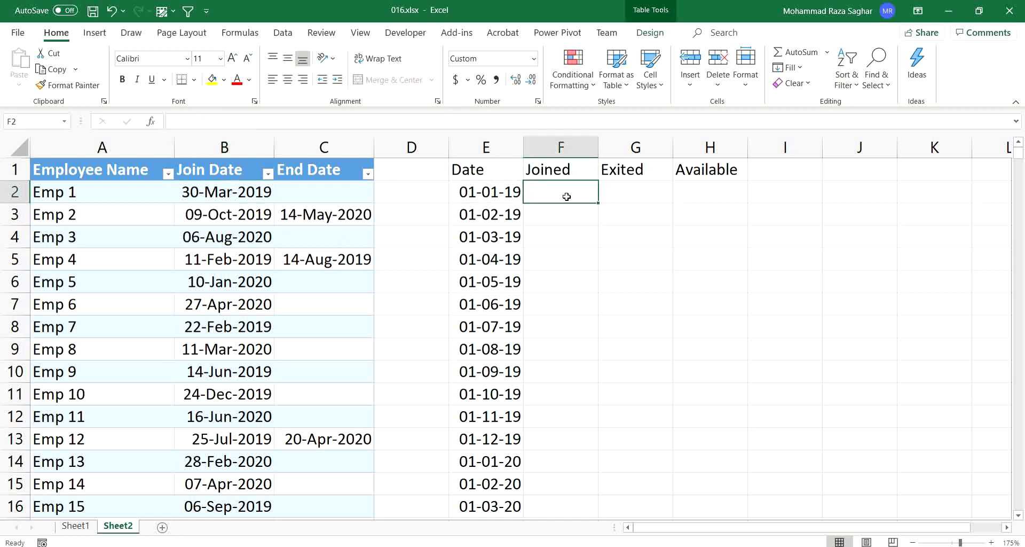
type("=sumpro")
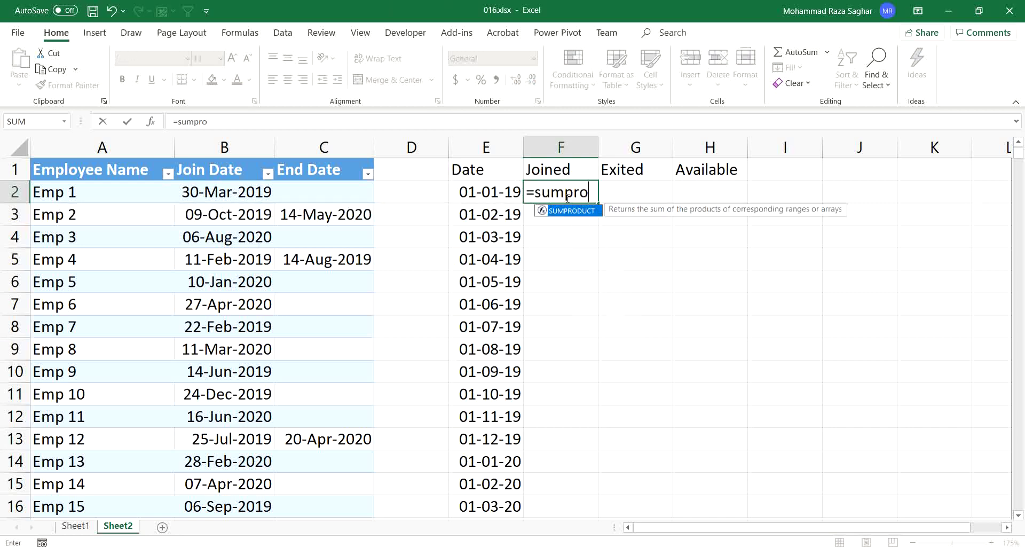
key("Tab")
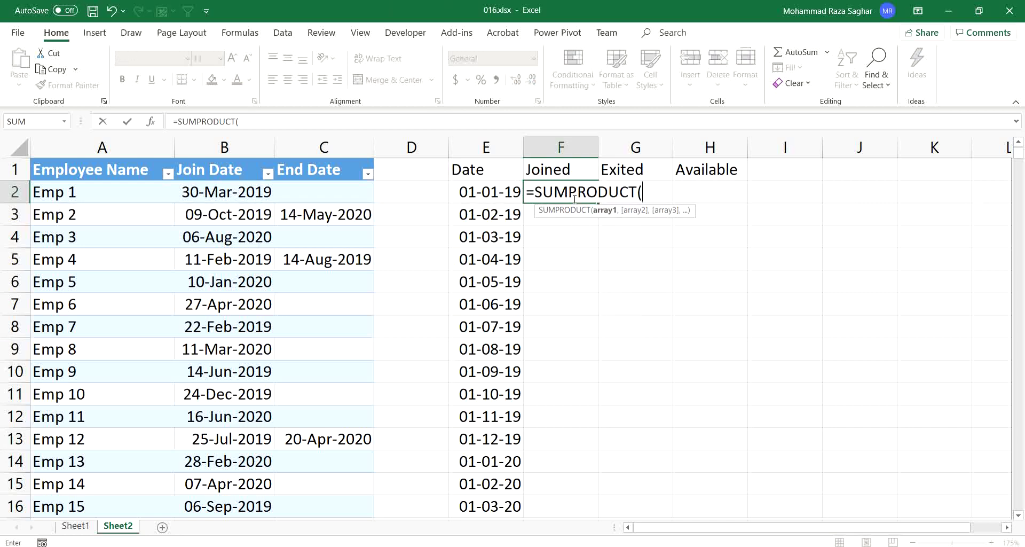
type("tab")
key("Tab")
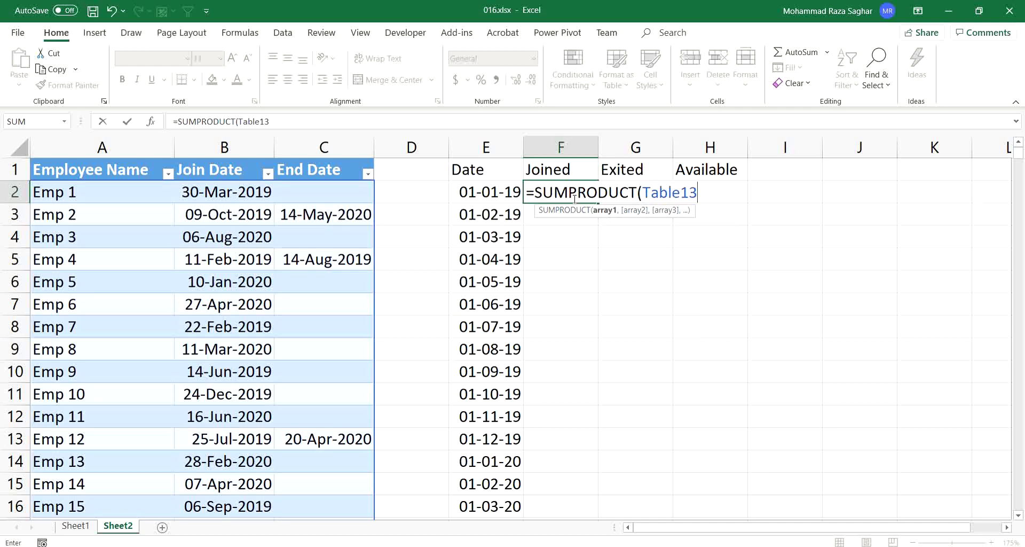
type("[")
key("Down")
key("Down")
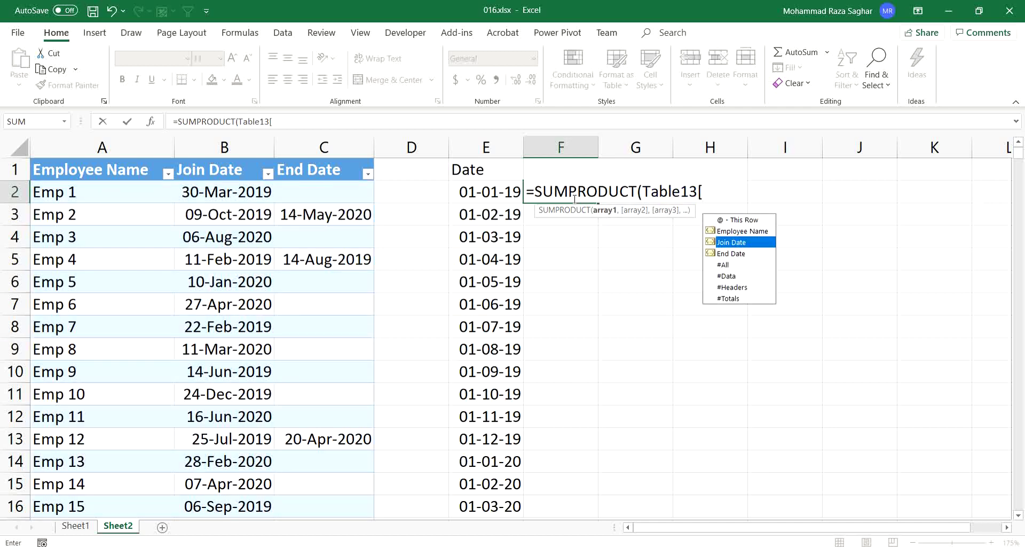
key("Tab")
type("]")
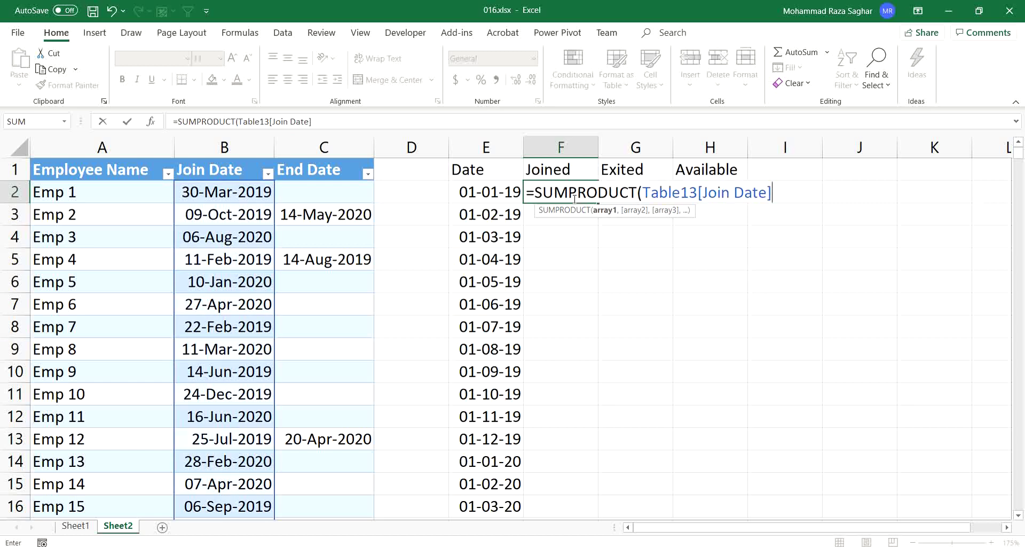
- Wrap the Table13[Join Date] reference in F2's formula in a TEXT function with the format "YYMM"
left_click_drag(780, 188, 645, 186)
key("ctrl+c")
key("BackSpace")
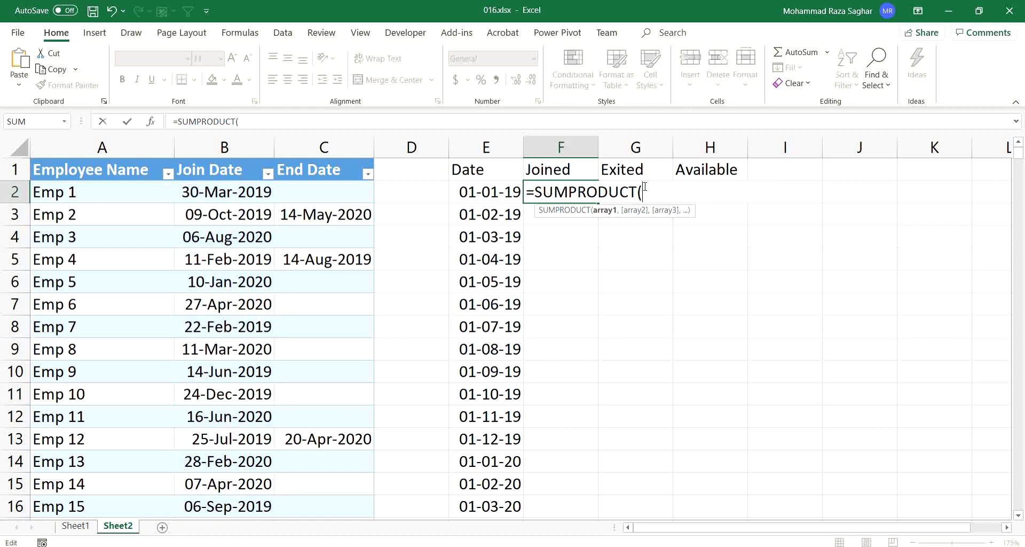
type("f")
key("BackSpace")
type("tex")
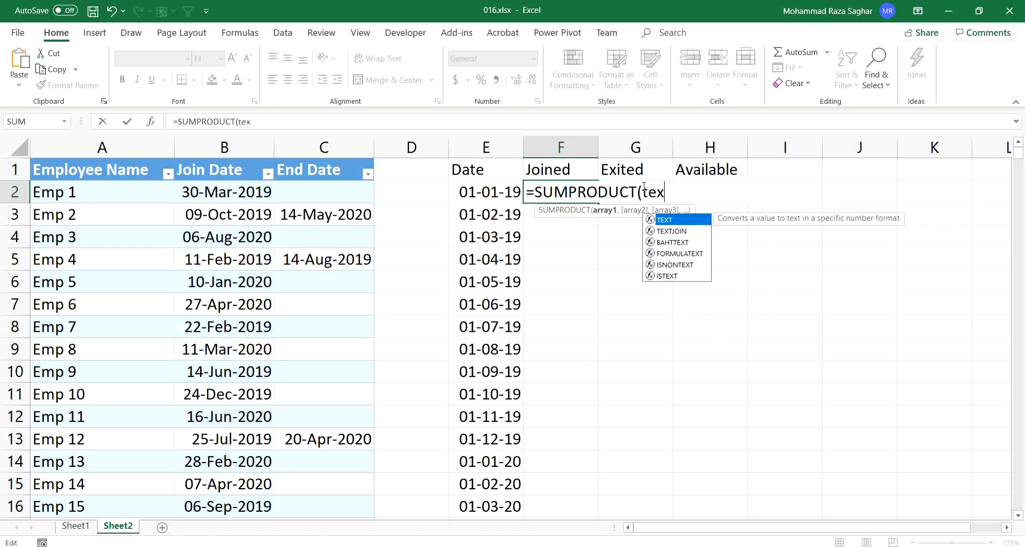
key("Tab")
key("ctrl+v")
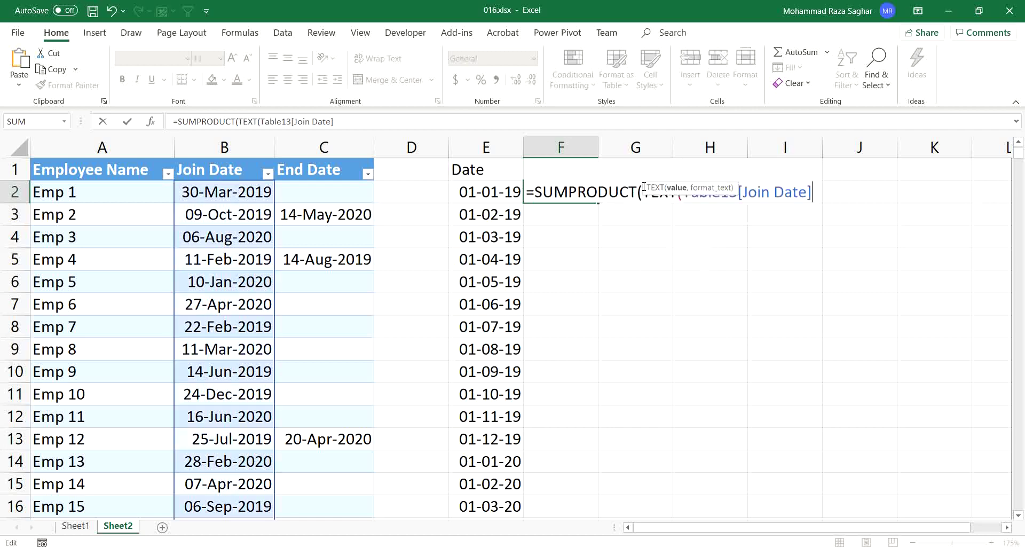
type(",\"YYMM")
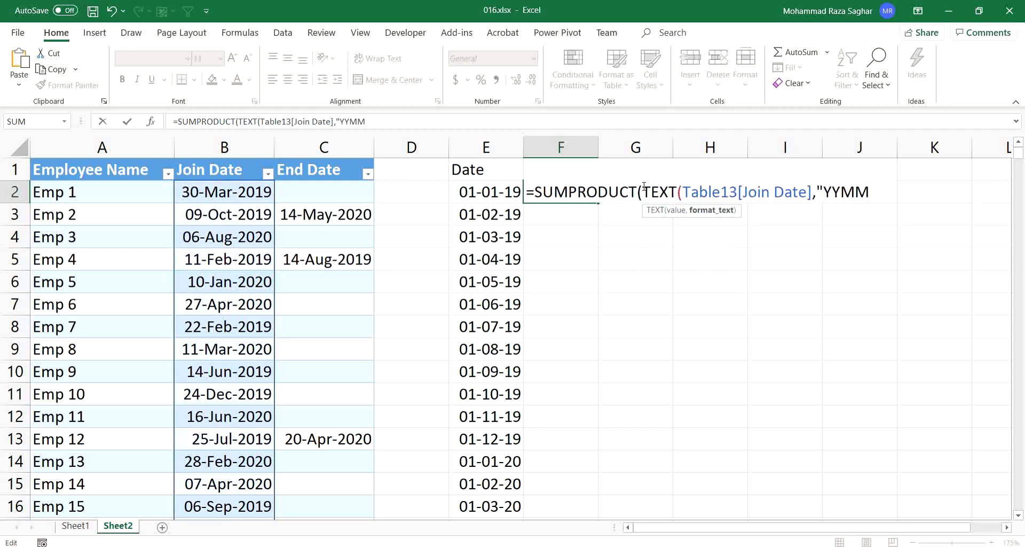
type("\")")
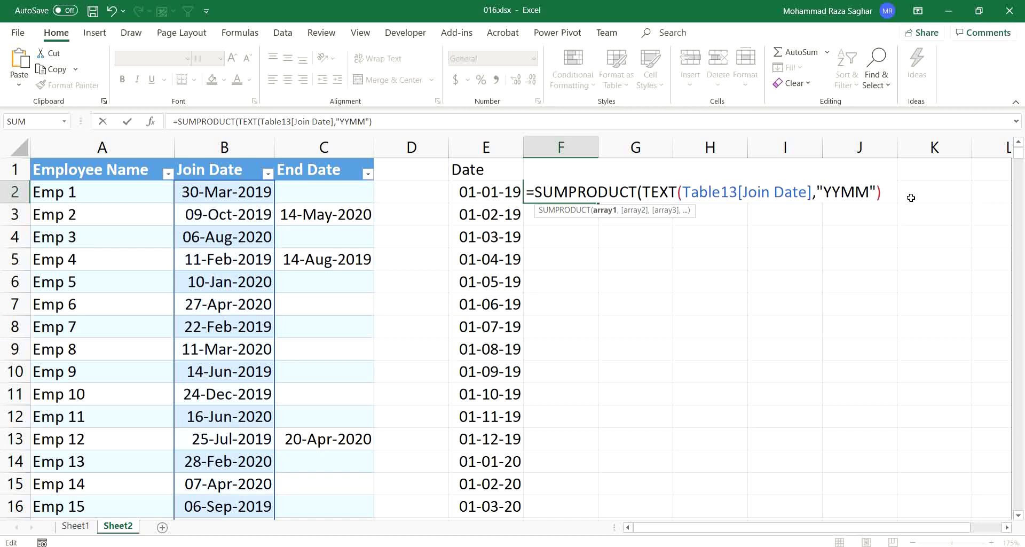
- Compare the join date text in F2's formula with TEXT(E2,"YYMM")
type("=")
type("text")
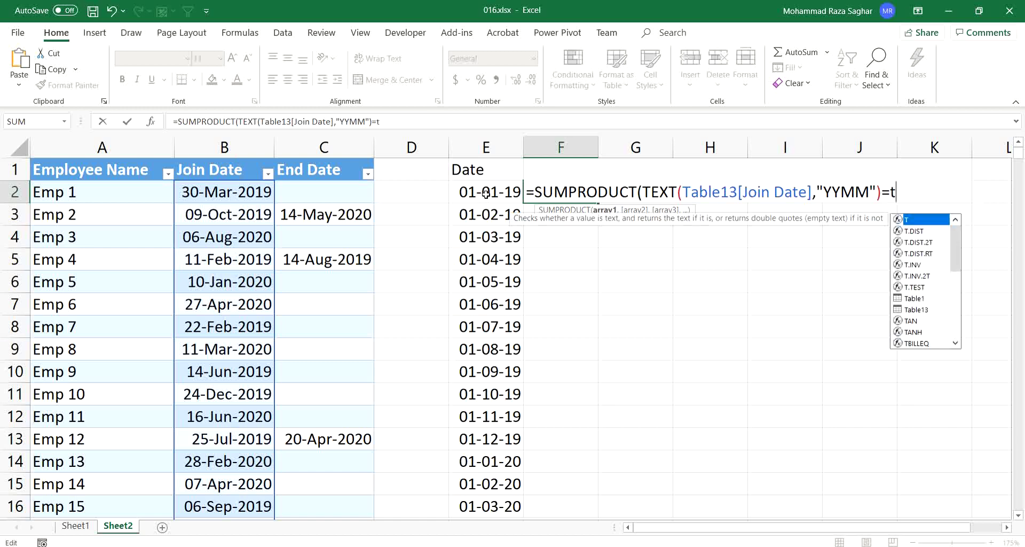
key("Tab")
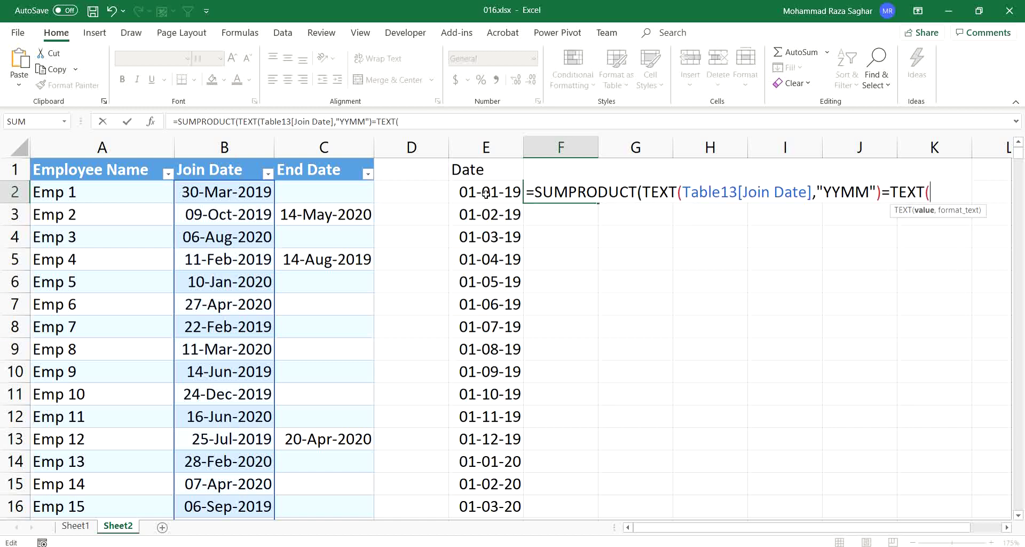
left_click(486, 193)
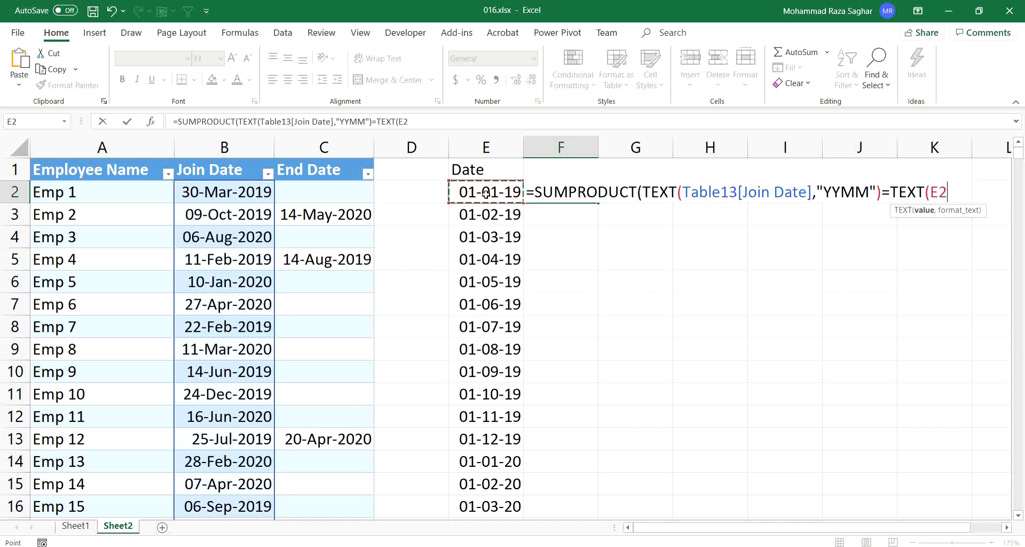
type(",\"")
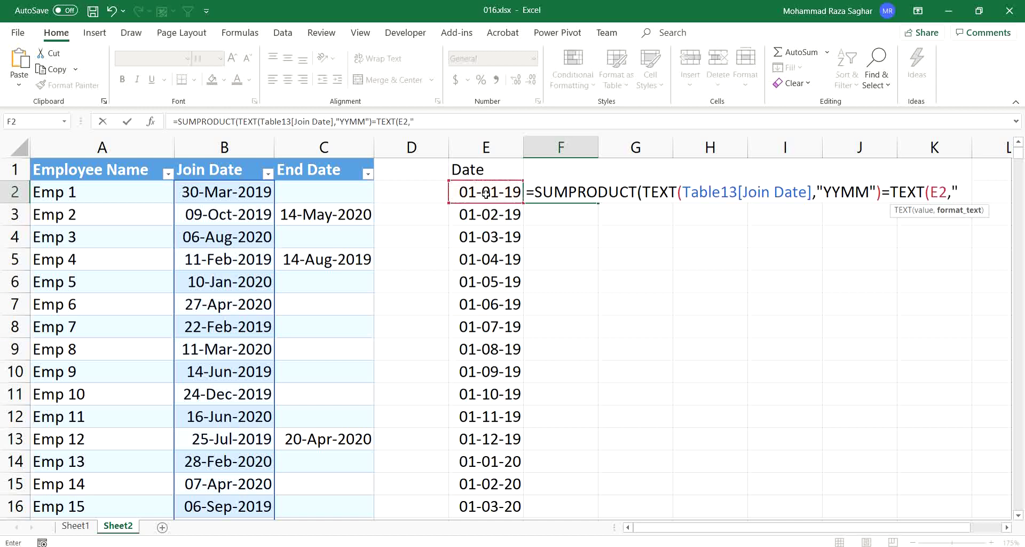
type("YYMM")
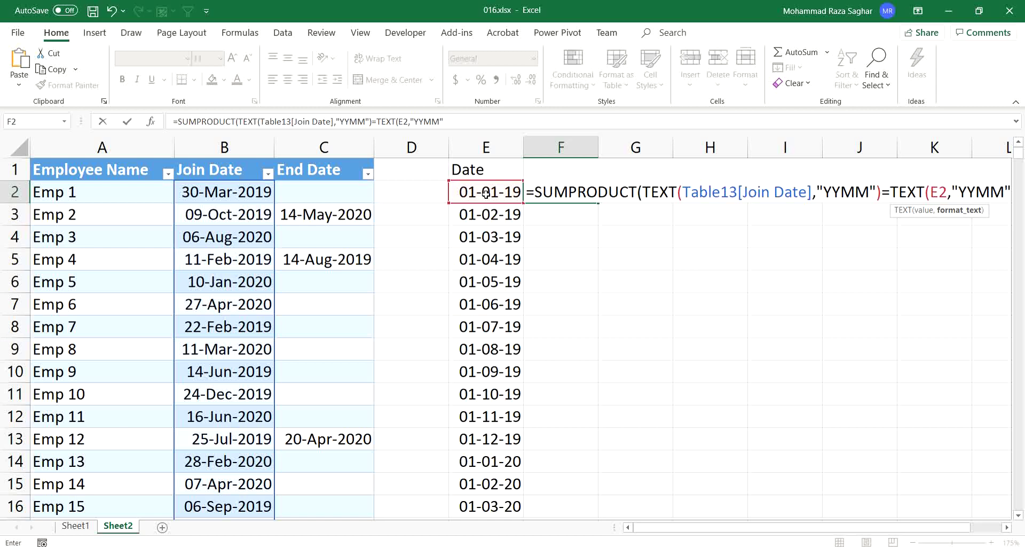
type(")")
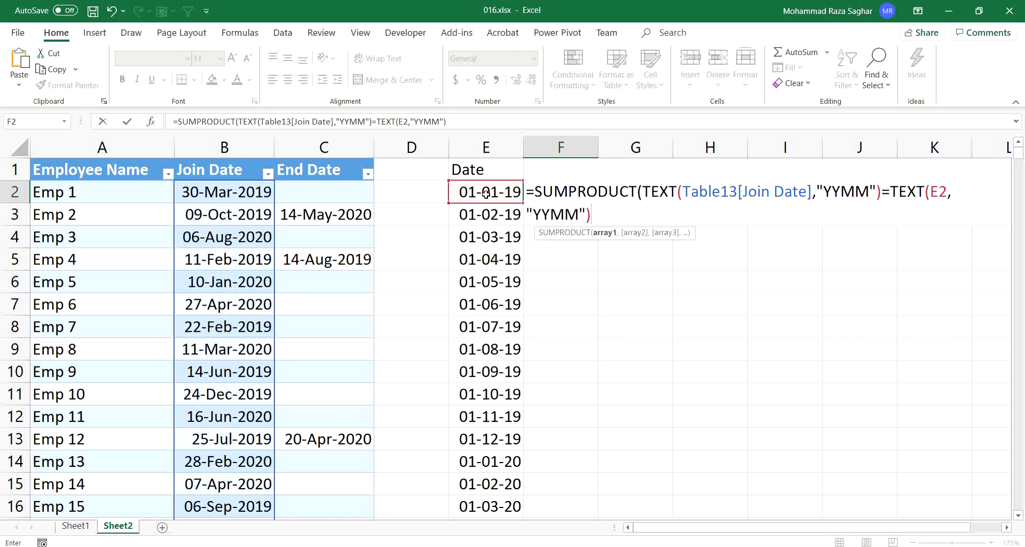
- Evaluate the array1 comparison inside the SUMPRODUCT formula to inspect its values, and restore the formula text
left_click(607, 233)
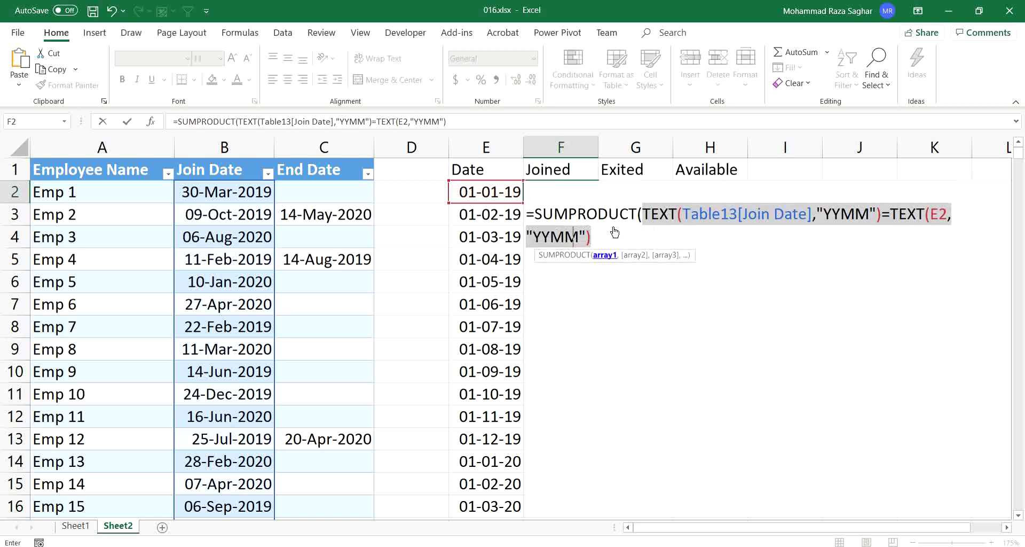
key("F9")
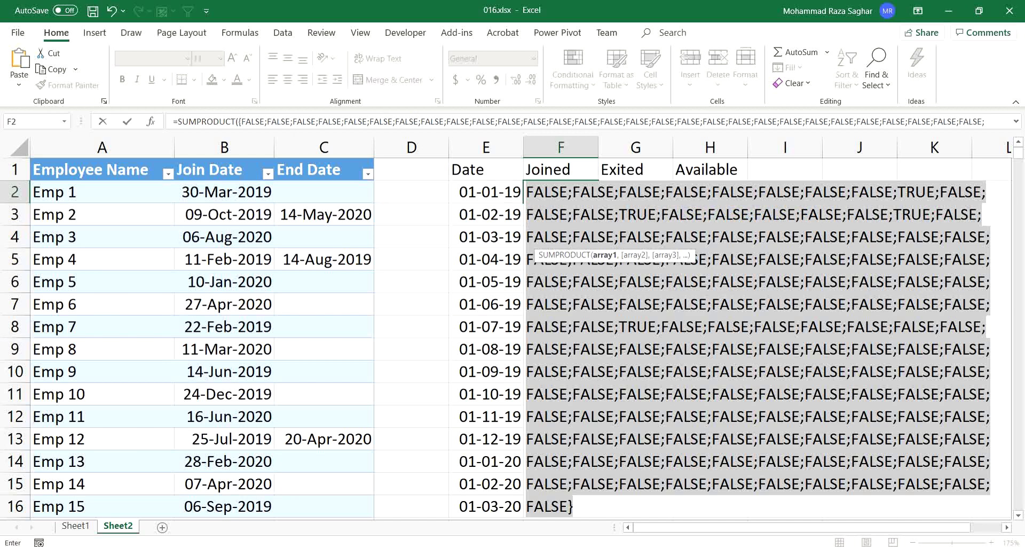
key("ctrl+z")
- Enclose the TEXT comparison in its own parentheses inside SUMPRODUCT and close the function
key("ctrl+c")
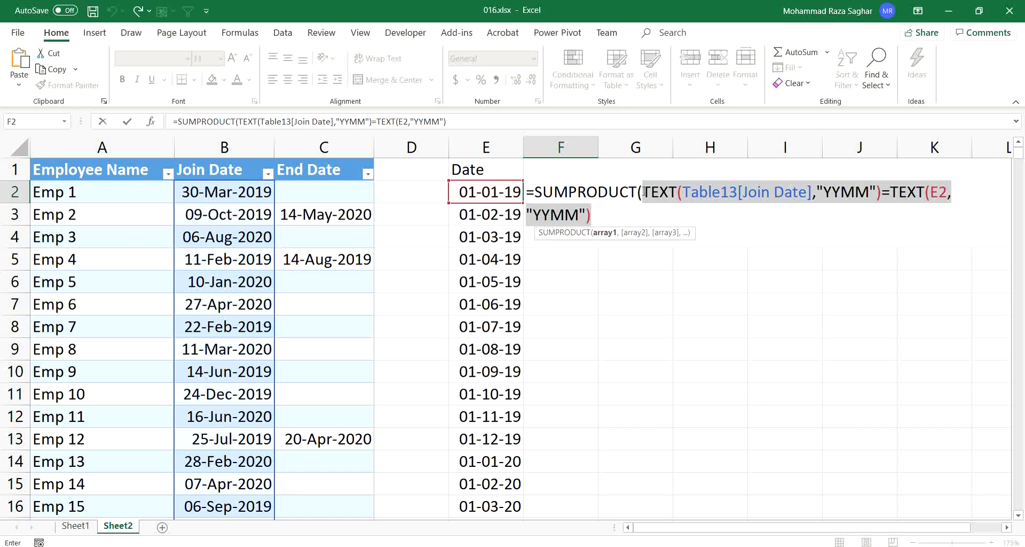
key("BackSpace")
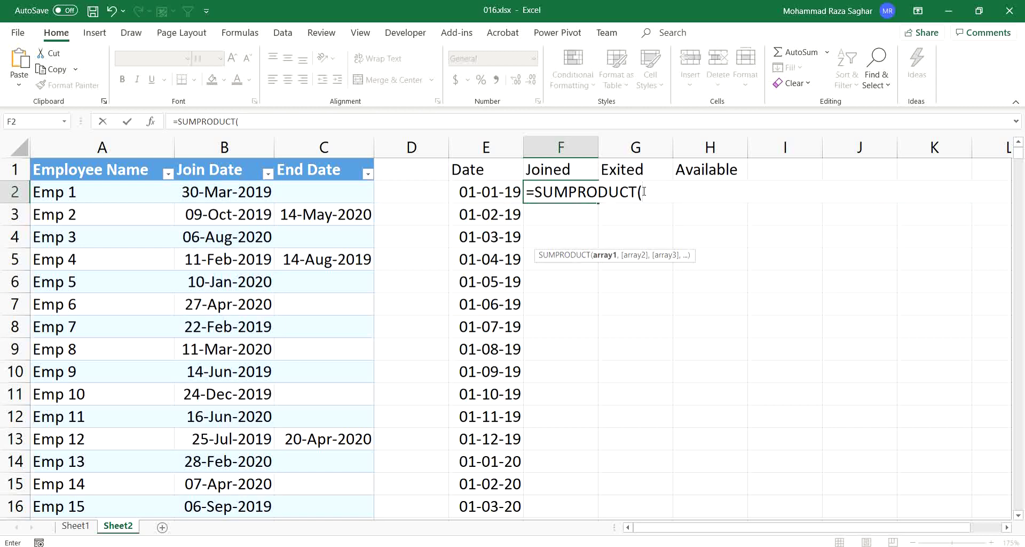
type("())")
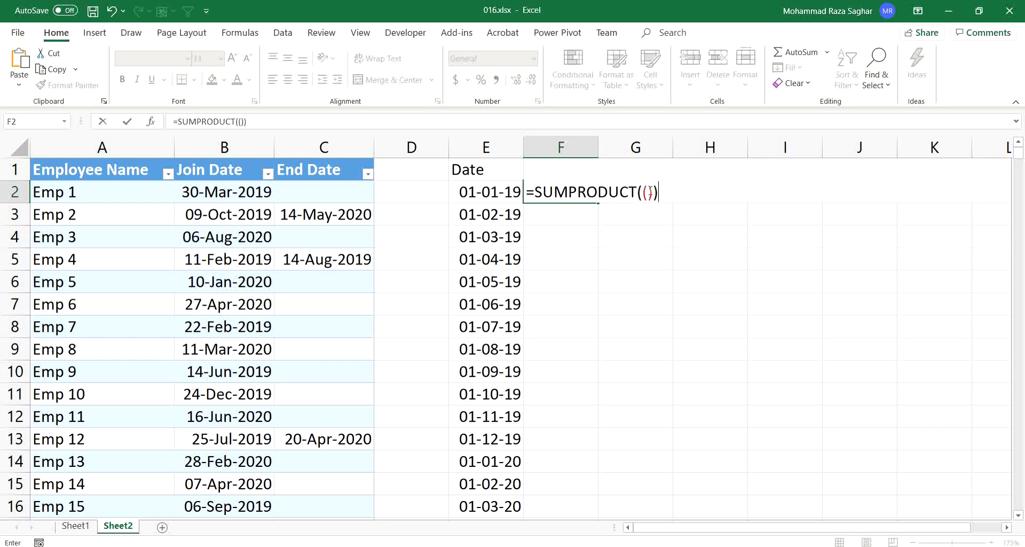
left_click(648, 193)
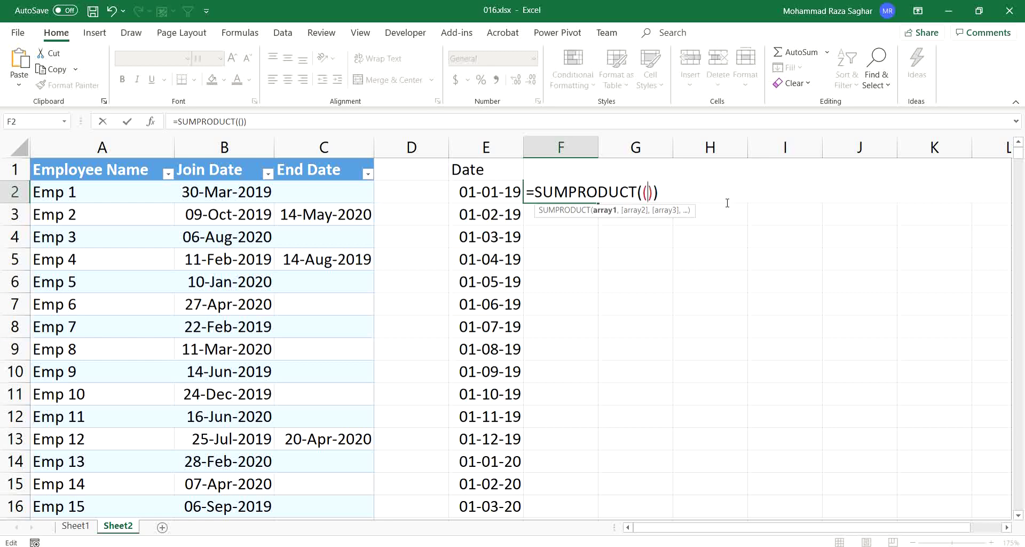
key("ctrl+v")
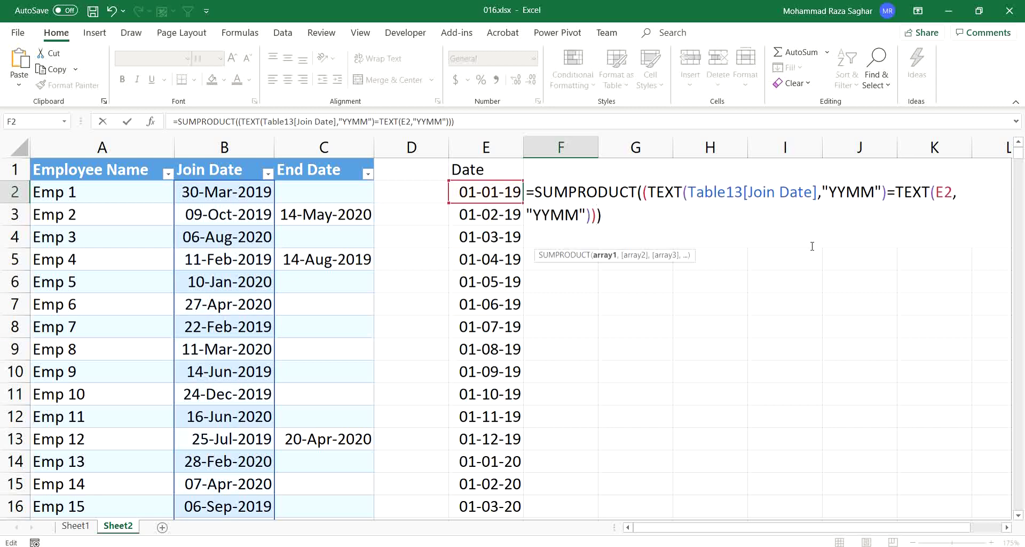
- Multiply the comparison by 1 to complete the F2 formula and fill it down the Joined column
key("Right")
type("*1")
key("Return")
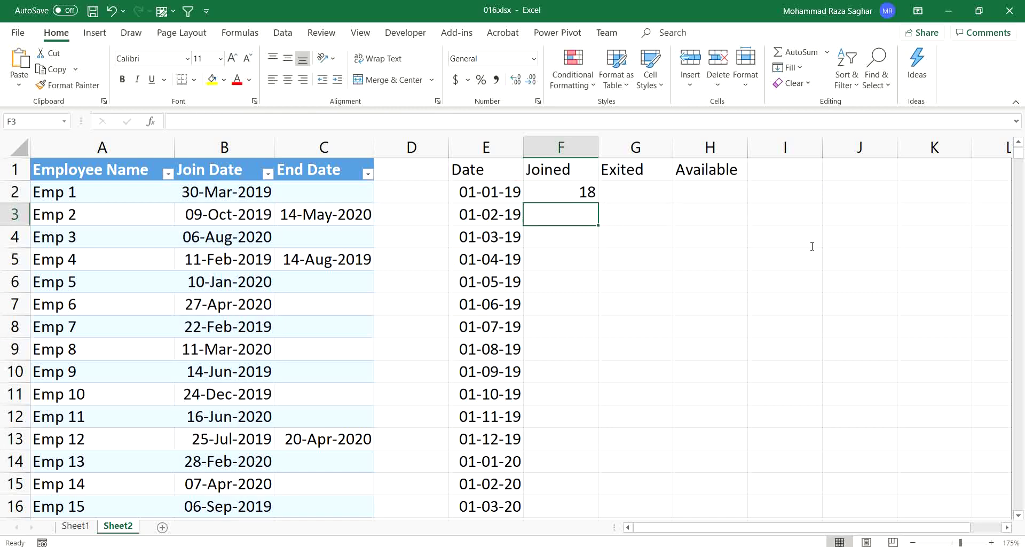
key("Up")
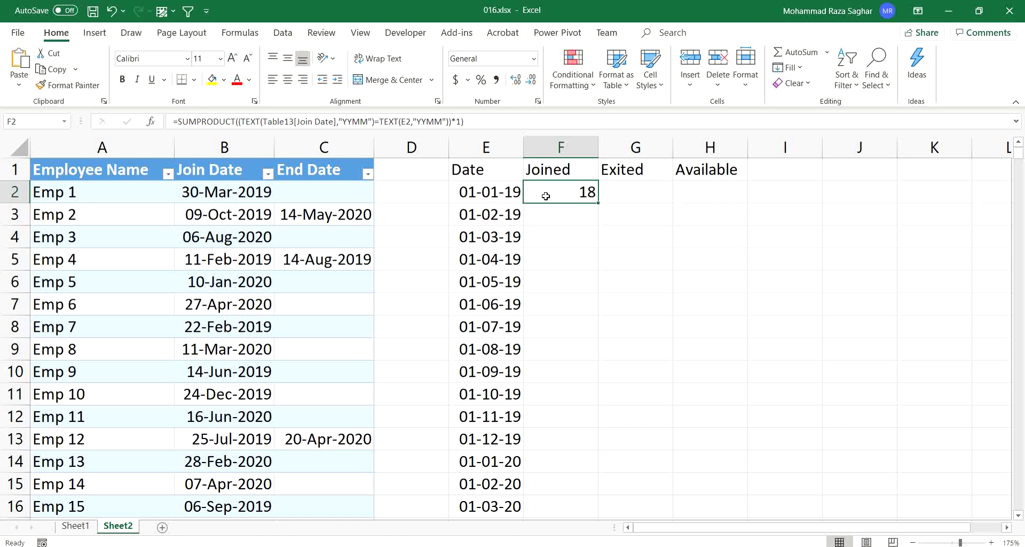
double_click(599, 202)
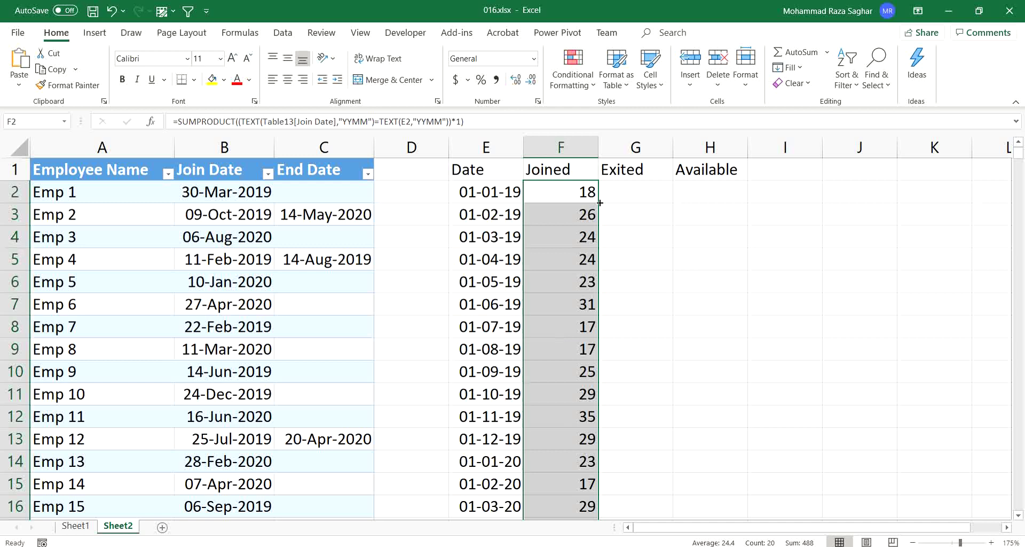
- Filter the Join Date column to January 2019 only and select the filtered employee names to check their count
left_click(268, 174)
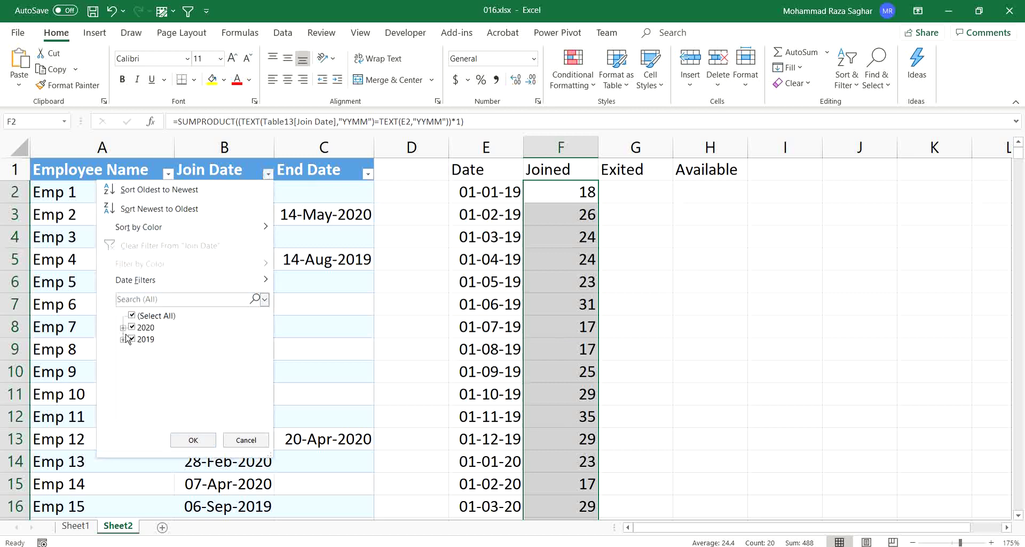
left_click(123, 339)
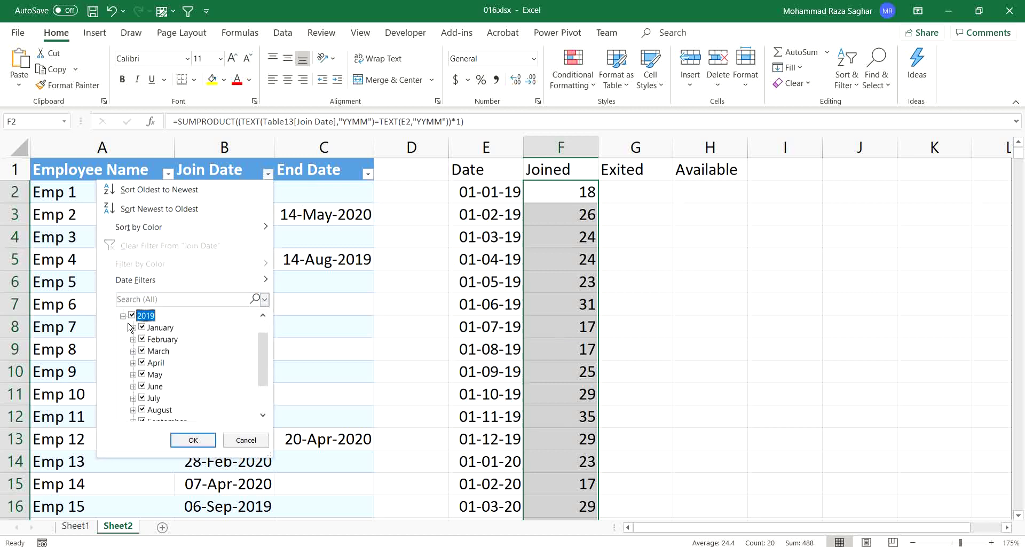
scroll(132, 320, "up", 1)
left_click(132, 316)
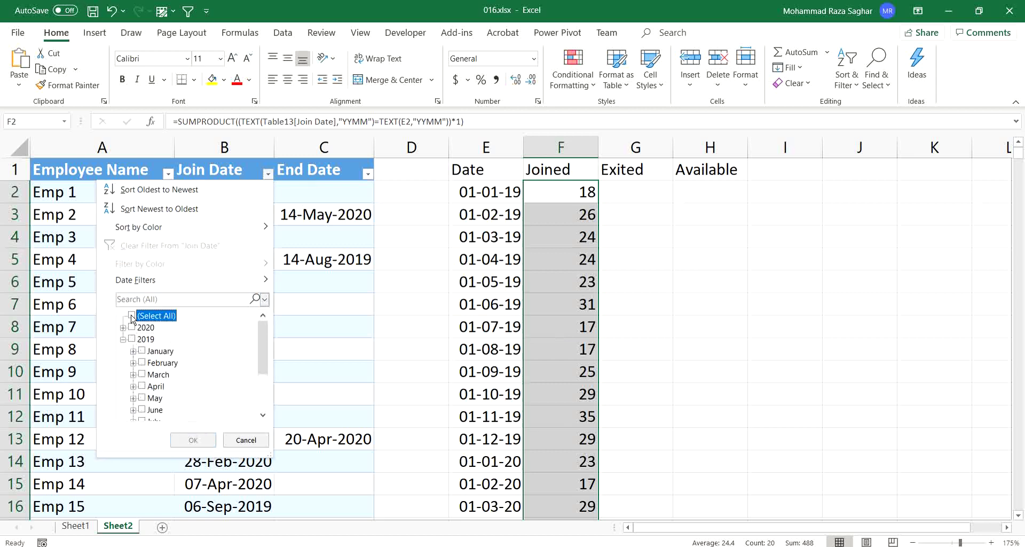
left_click(154, 350)
left_click(193, 440)
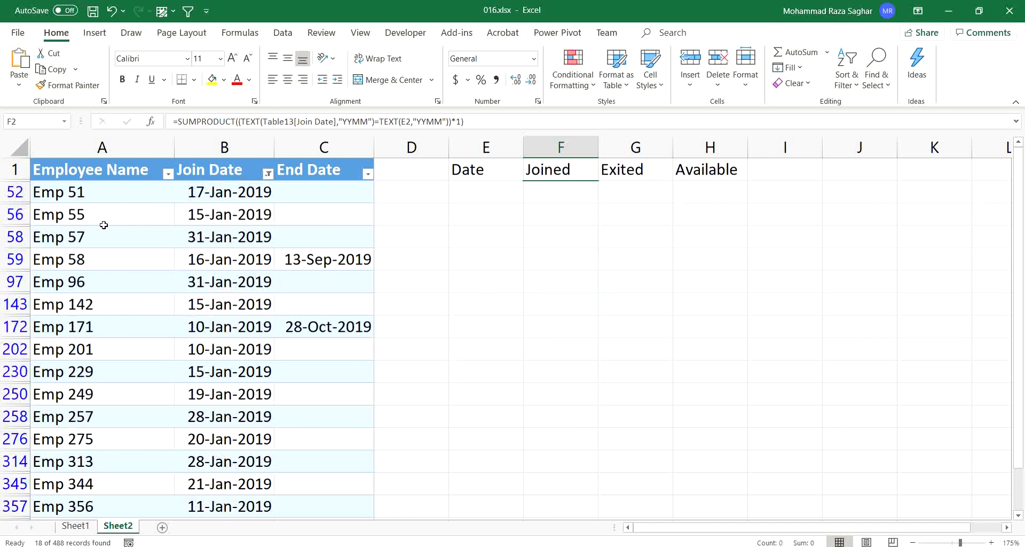
left_click(97, 186)
key("ctrl+shift+Down")
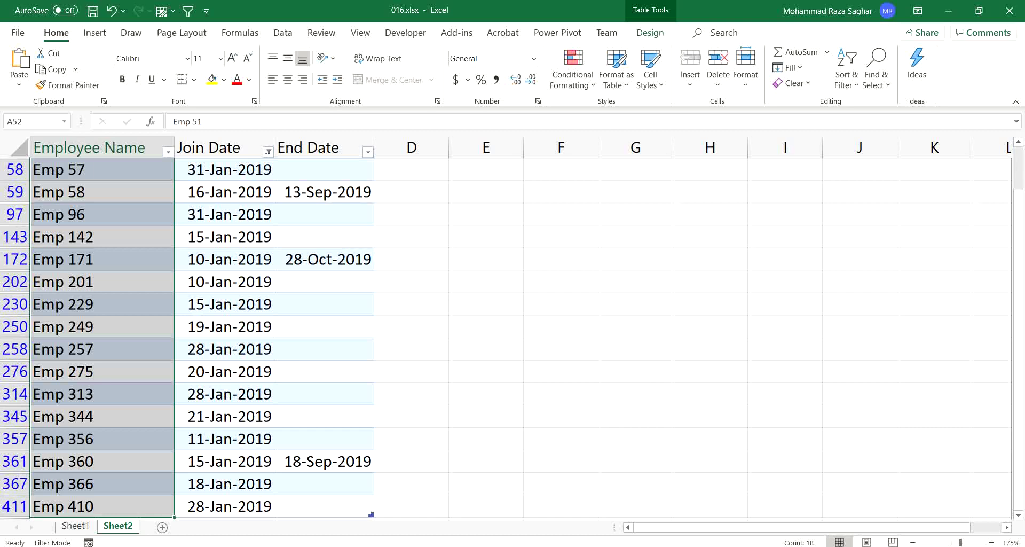
- Clear the Join Date filter to show all employee rows again
left_click(116, 277)
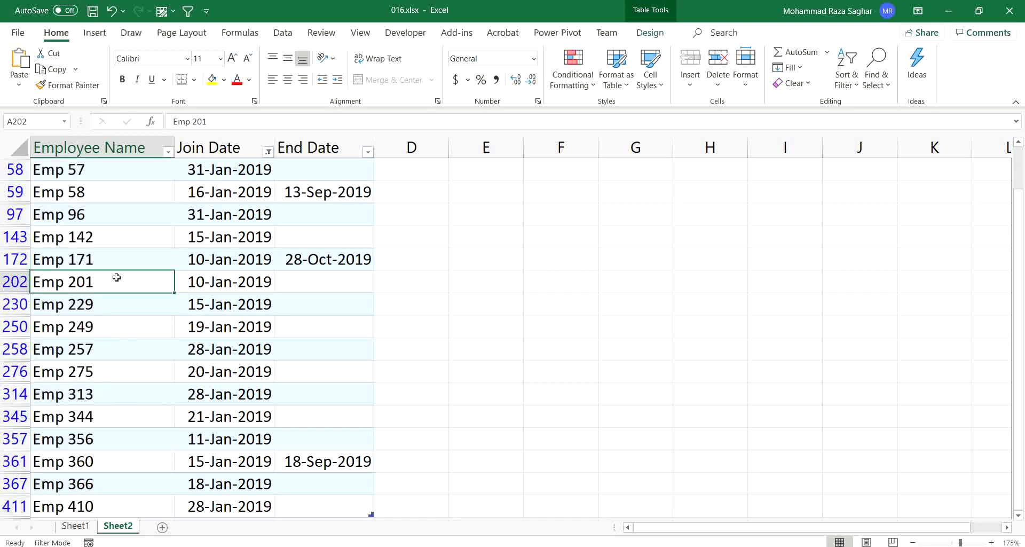
key("alt")
key("d")
key("f")
key("s")
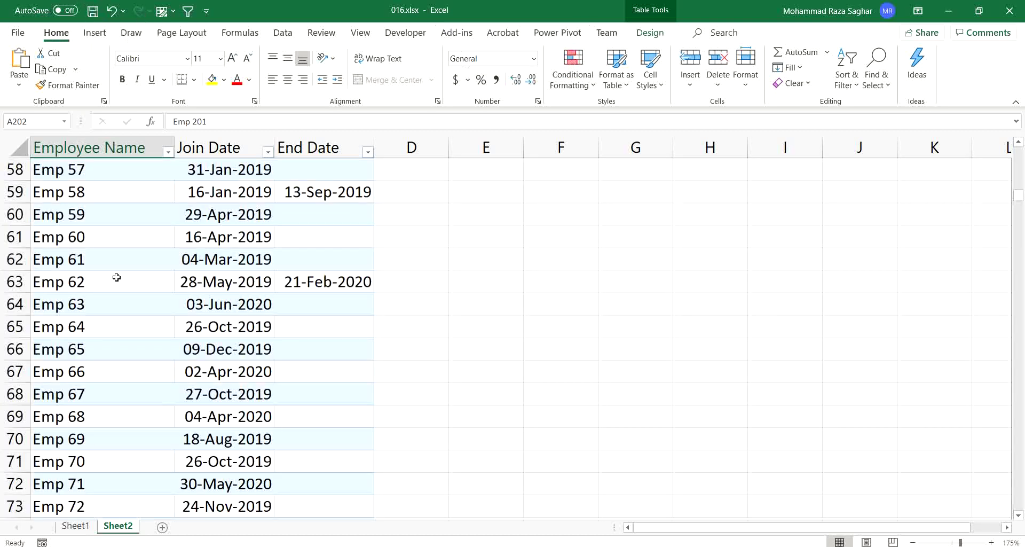
- Copy the SUMPRODUCT formula from Joined cell F2 into G2, the first cell of the Exited column
key("ctrl+Home")
key("Right")
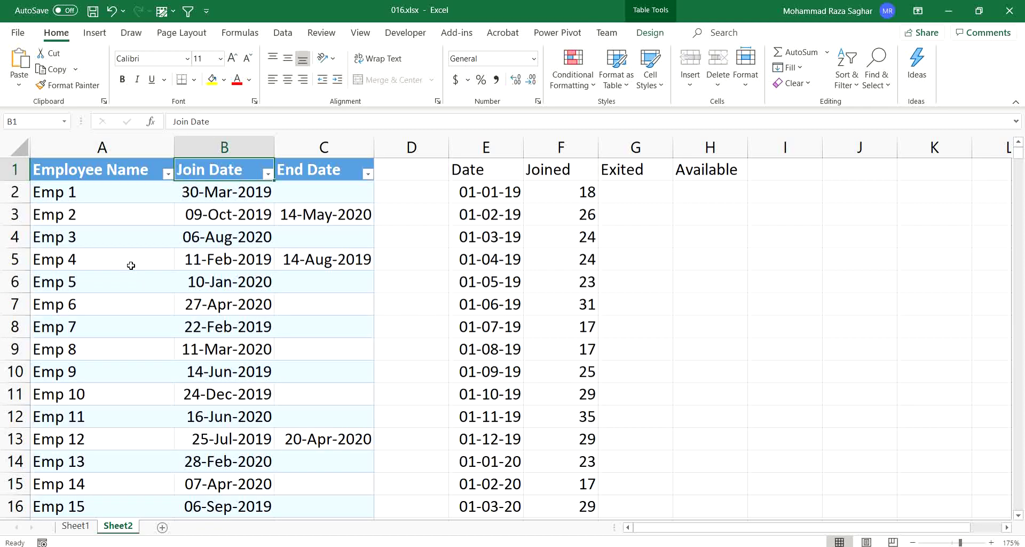
key("Right")
key("Right")
key("Right")
key("Right")
key("Down")
key("Right")
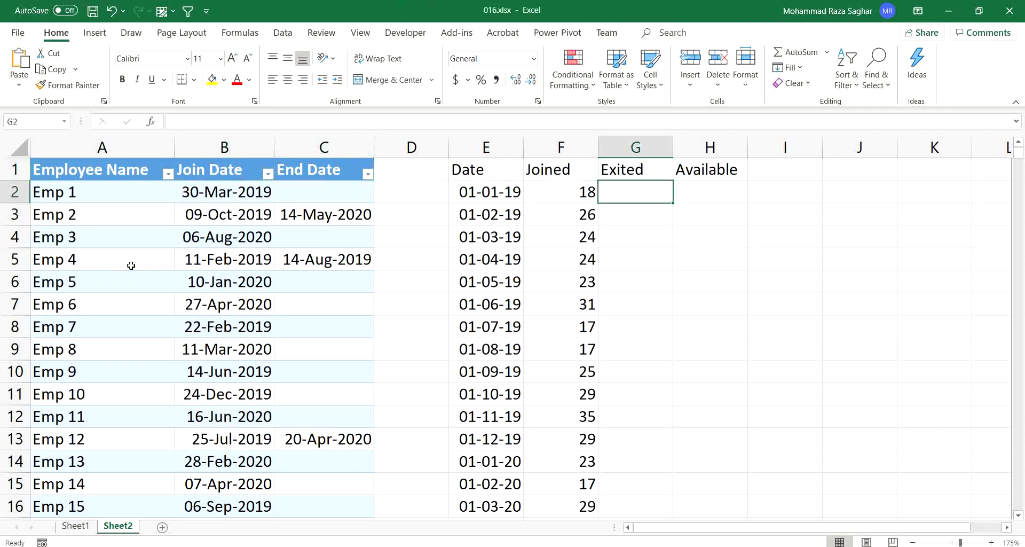
key("Left")
key("Right")
type("=SUMPRODUCT((TEXT(Table13[Join Date],\"YYMM\")=TEXT(F2,\"YYMM\"))*1)")
key("Left")
key("Right")
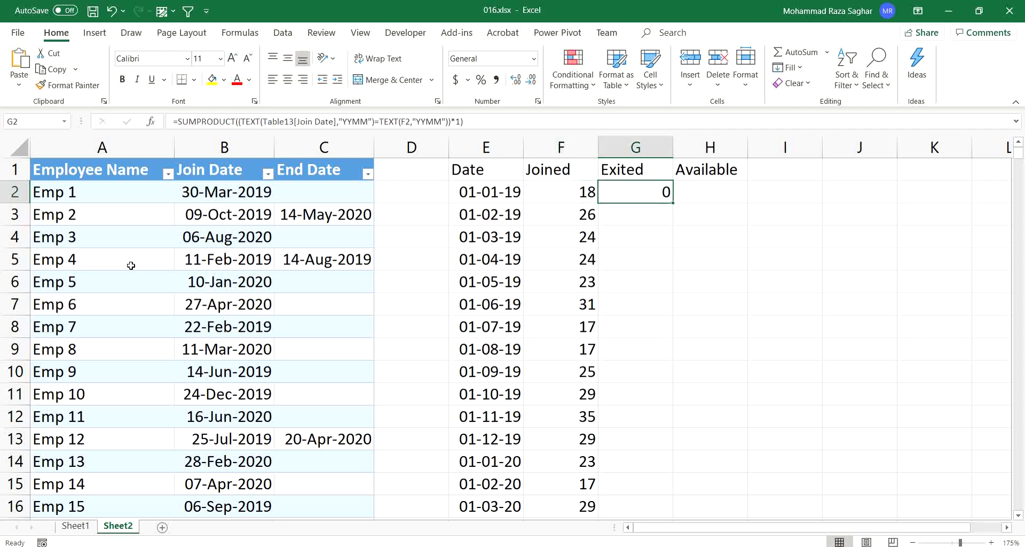
- Change the G2 formula to compare Table13[End Date] with the month in E2, and fill it down the Exited column
key("F2")
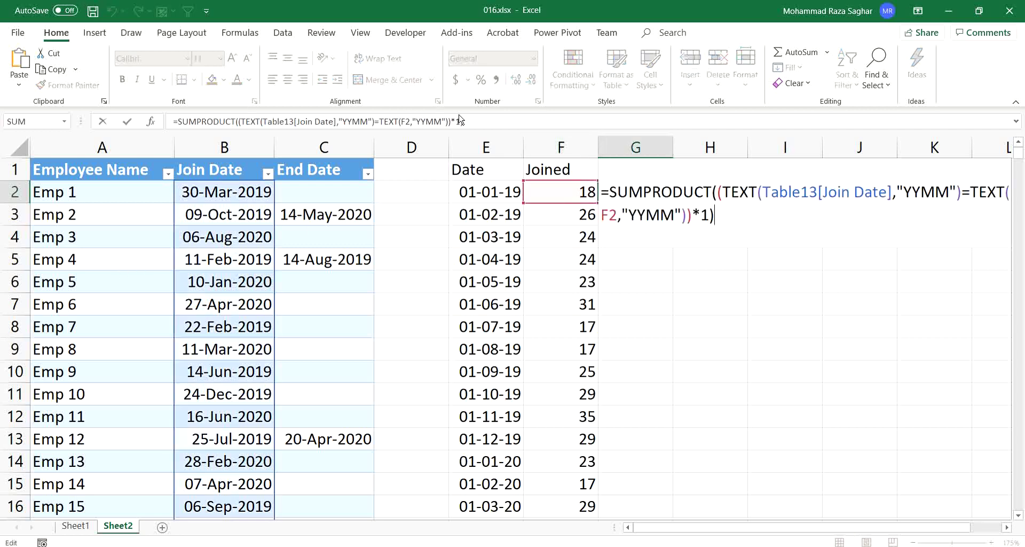
left_click_drag(549, 202, 474, 202)
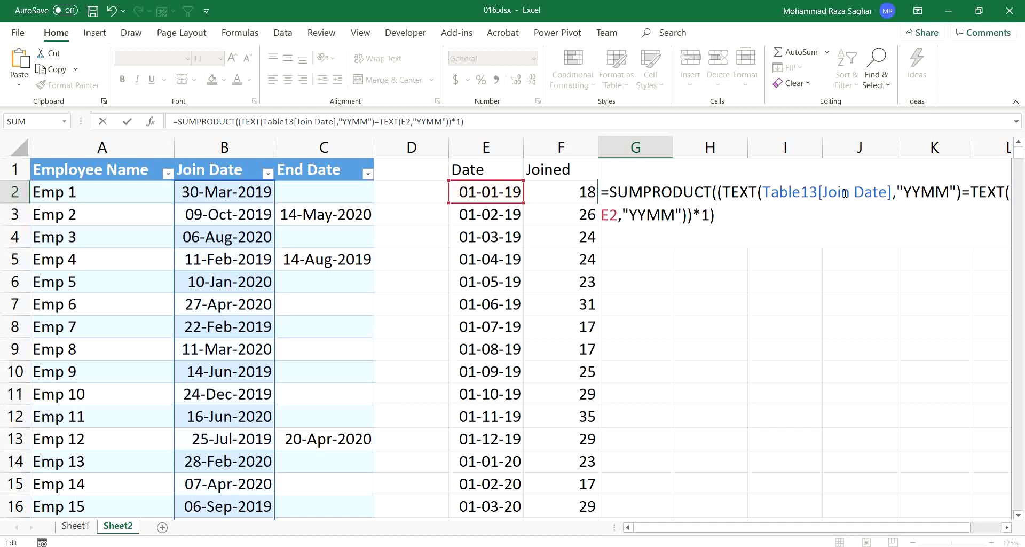
left_click_drag(852, 192, 824, 191)
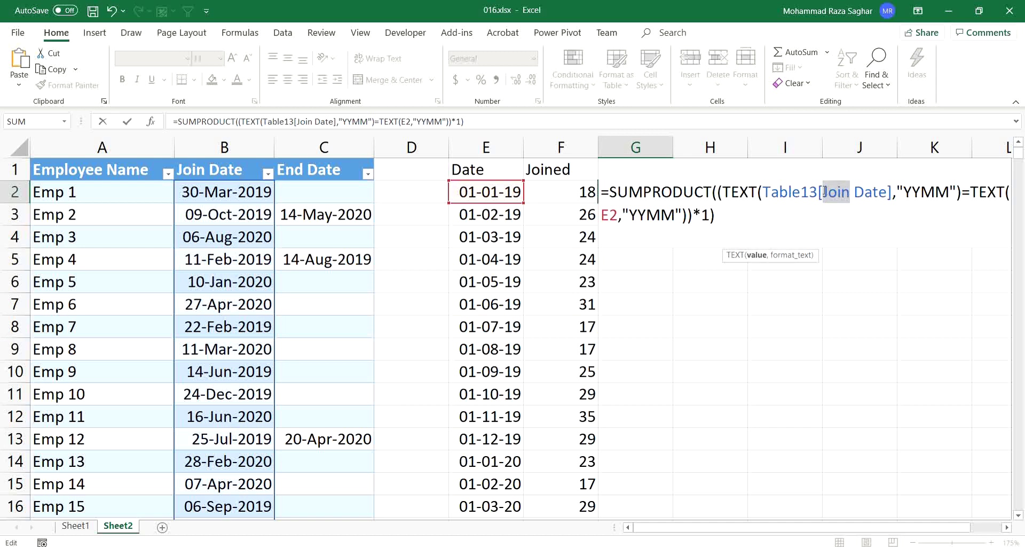
type("End")
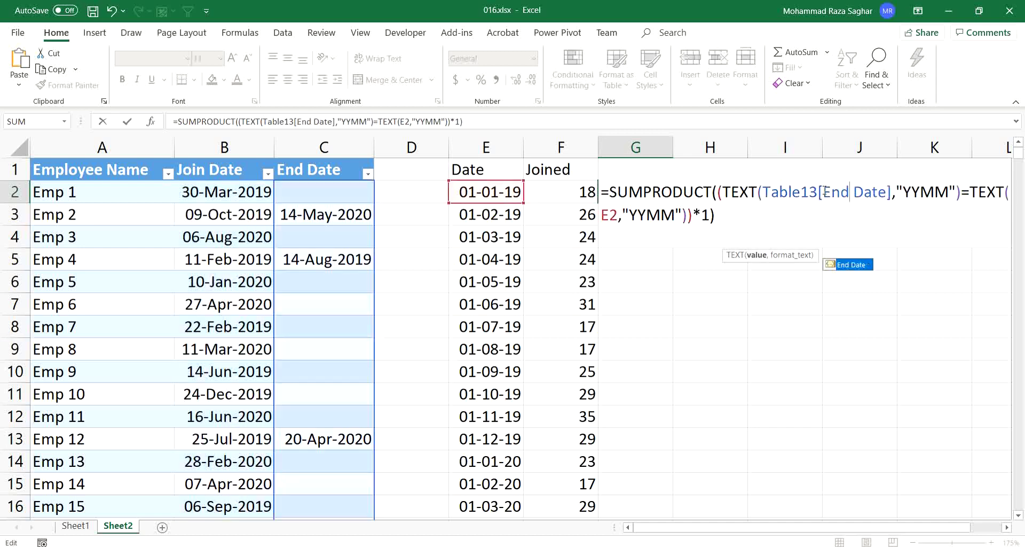
key("Return")
key("Up")
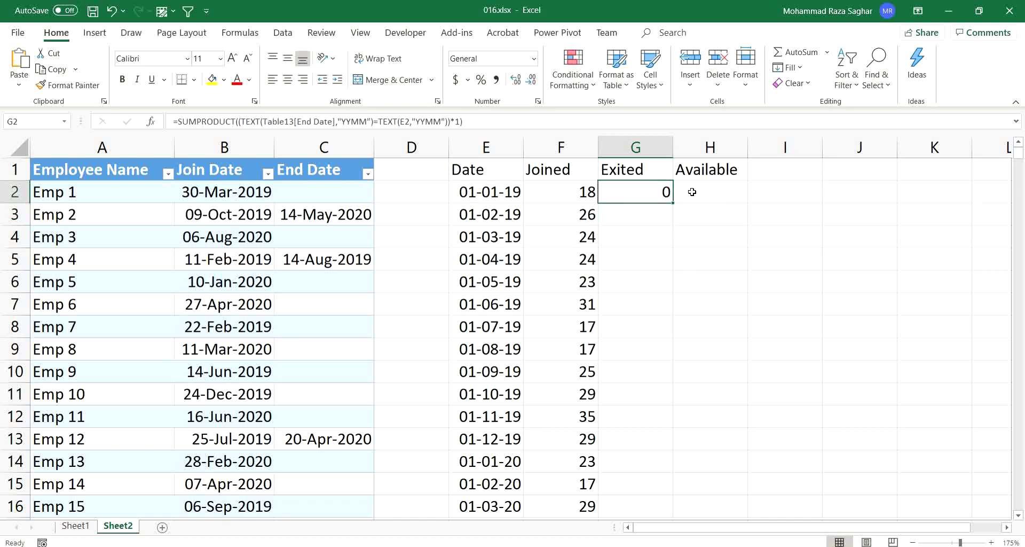
double_click(672, 200)
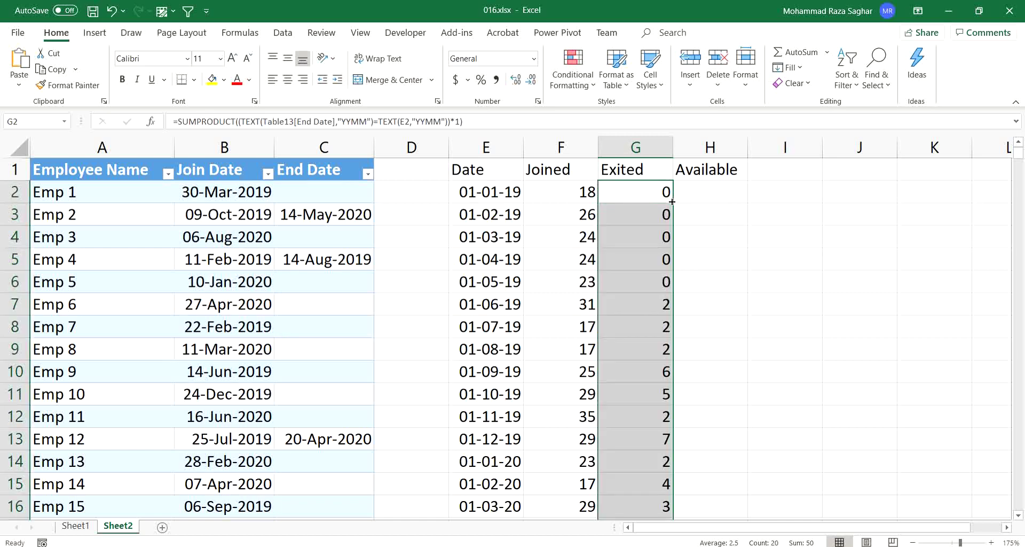
- Check the first Exited counts, and filter the End Date column to June 2019 only to verify that month's exits
left_click(653, 197)
left_click_drag(653, 197, 660, 283)
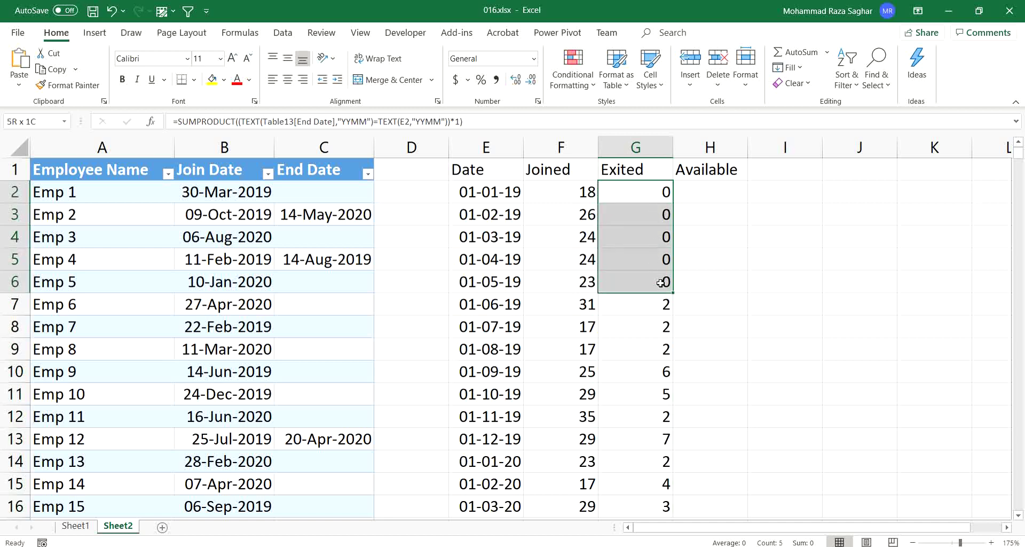
left_click(649, 304)
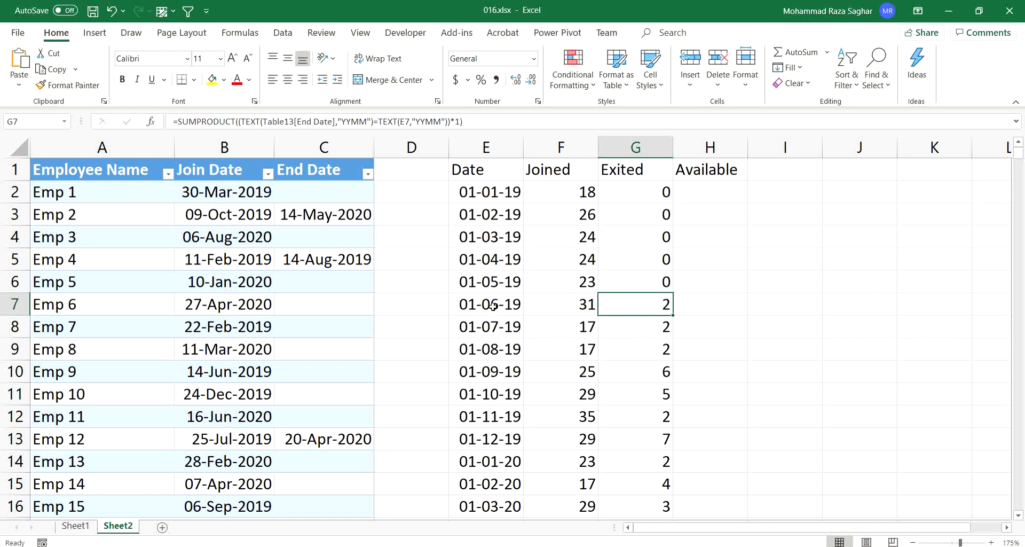
left_click(368, 173)
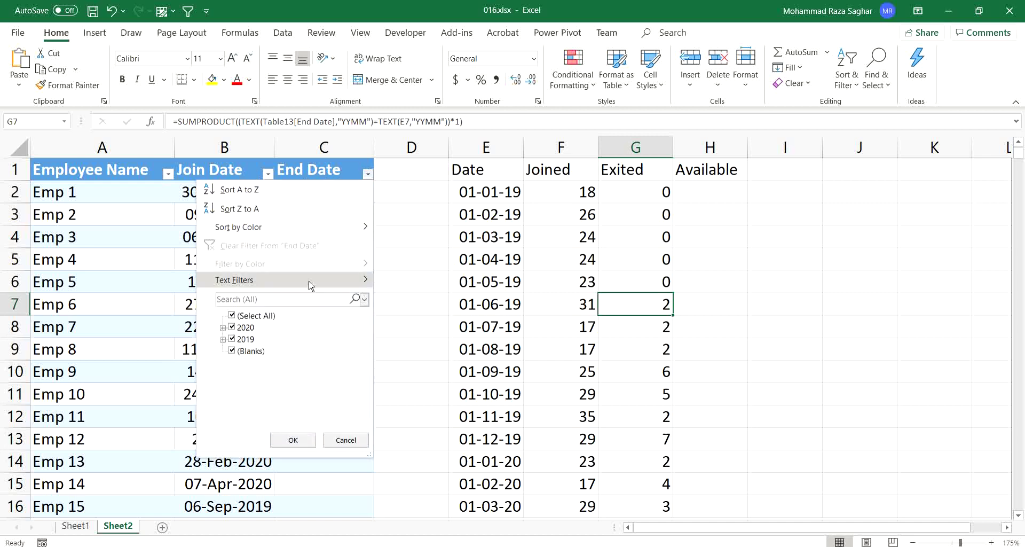
left_click(233, 315)
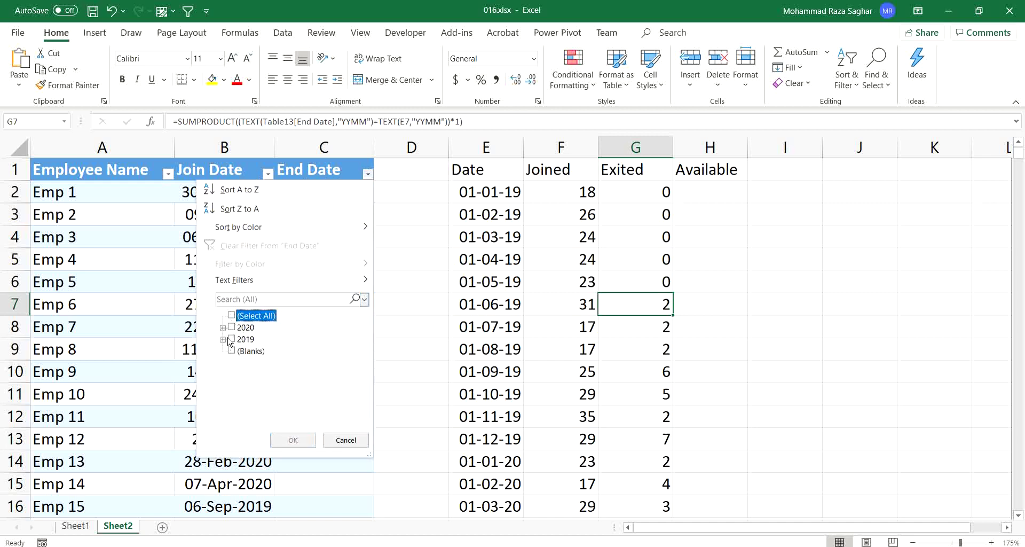
left_click(223, 339)
left_click(242, 338)
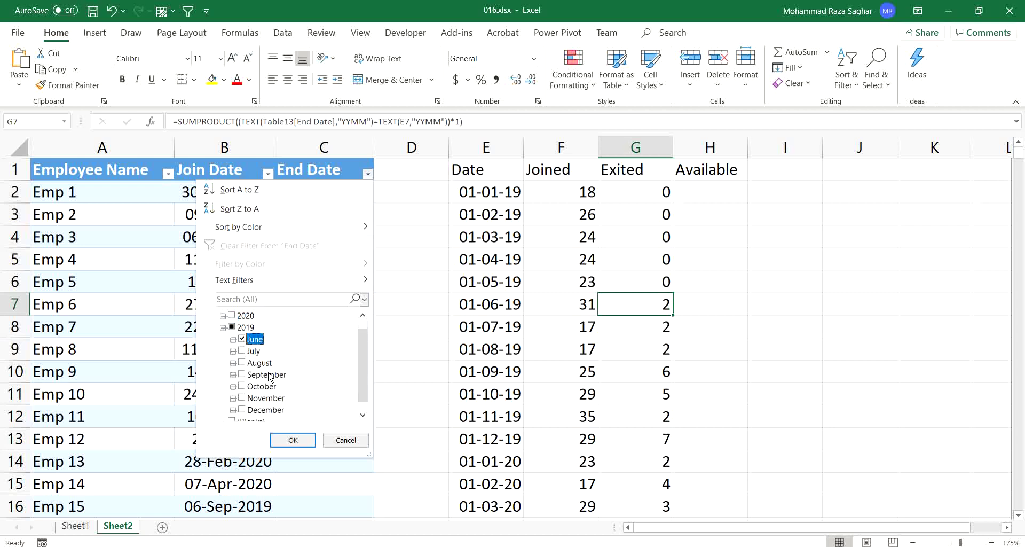
left_click(293, 440)
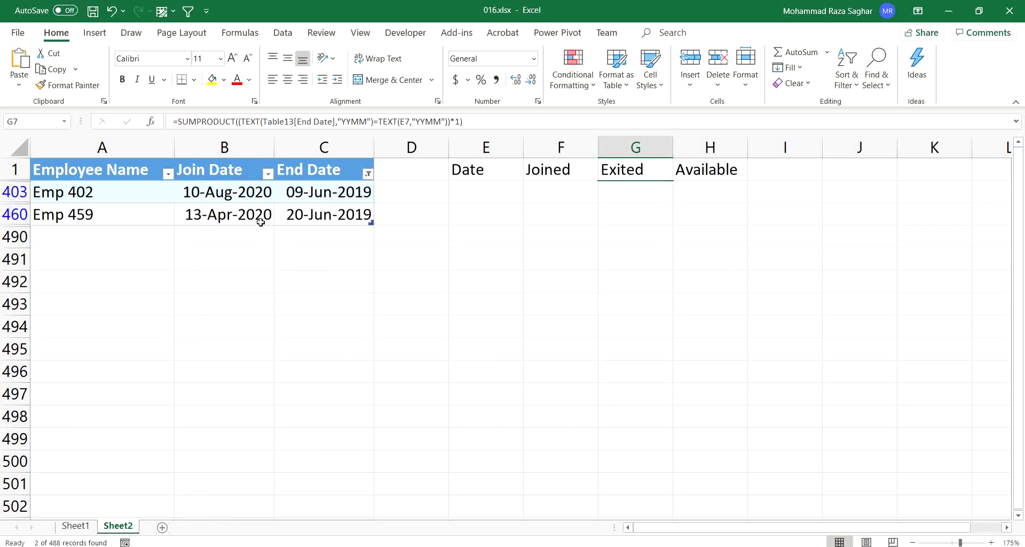
- Clear the End Date filter to show all employee rows again
left_click(247, 193)
key("alt+d")
key("f")
key("s")
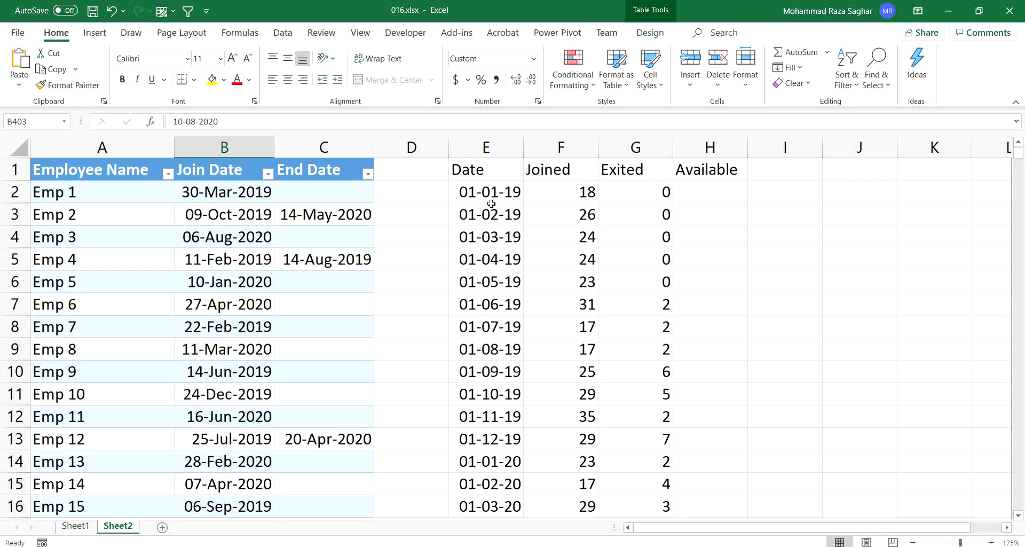
- Examine the Joined and Exited values cumulatively over the first two and three months to work out the Available calculation
left_click(698, 187)
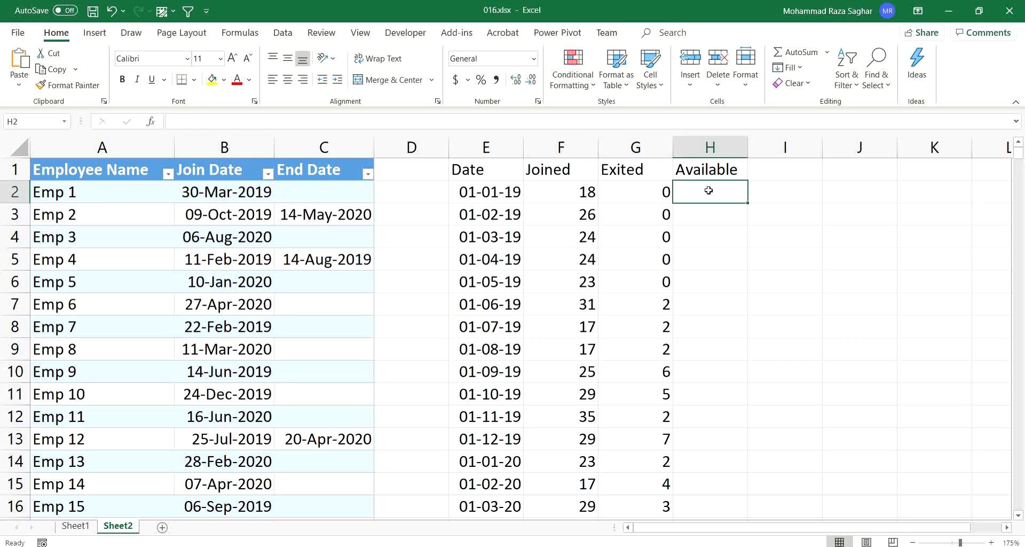
left_click(578, 198)
left_click(649, 196)
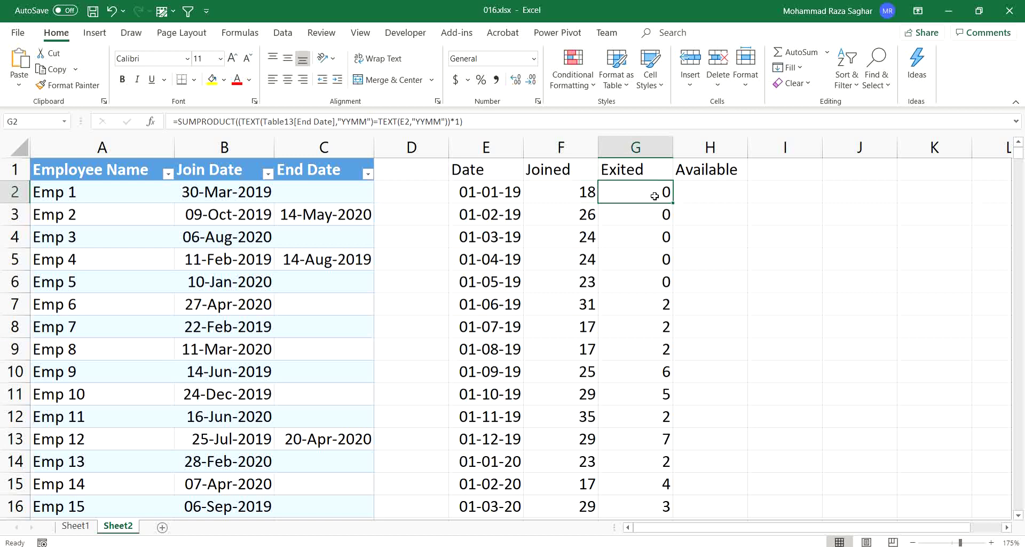
left_click(717, 214)
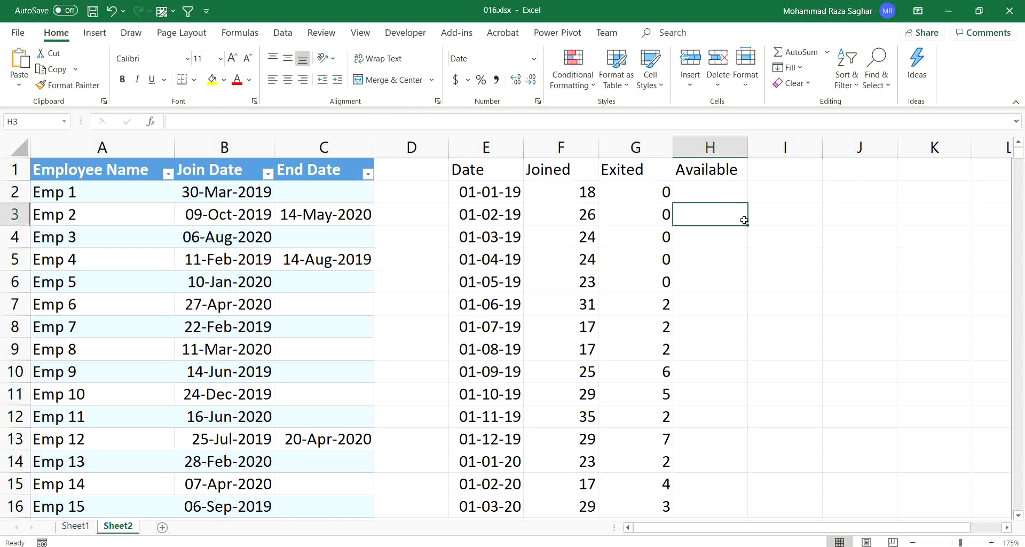
left_click(571, 193)
left_click(563, 216)
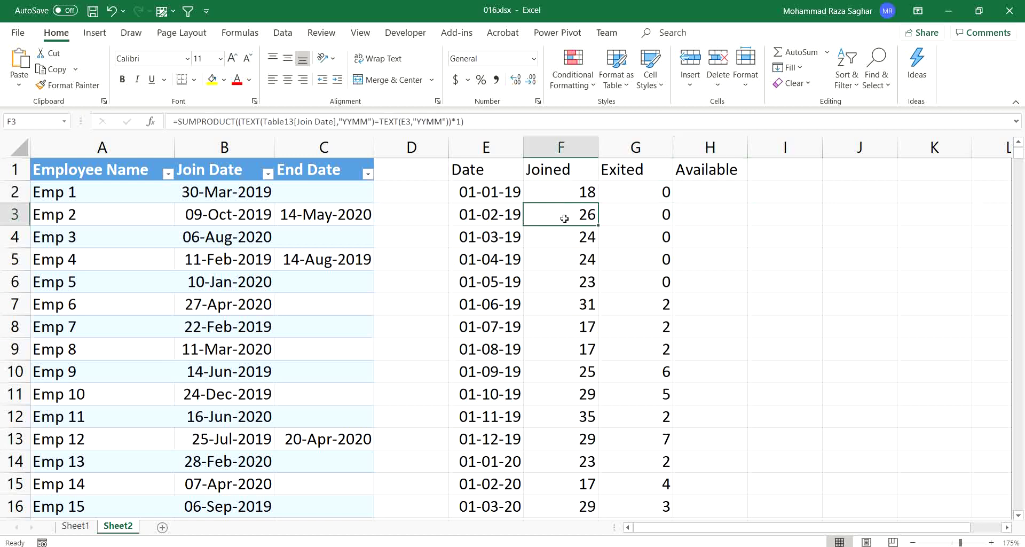
left_click(639, 192)
left_click(636, 214)
left_click(560, 191)
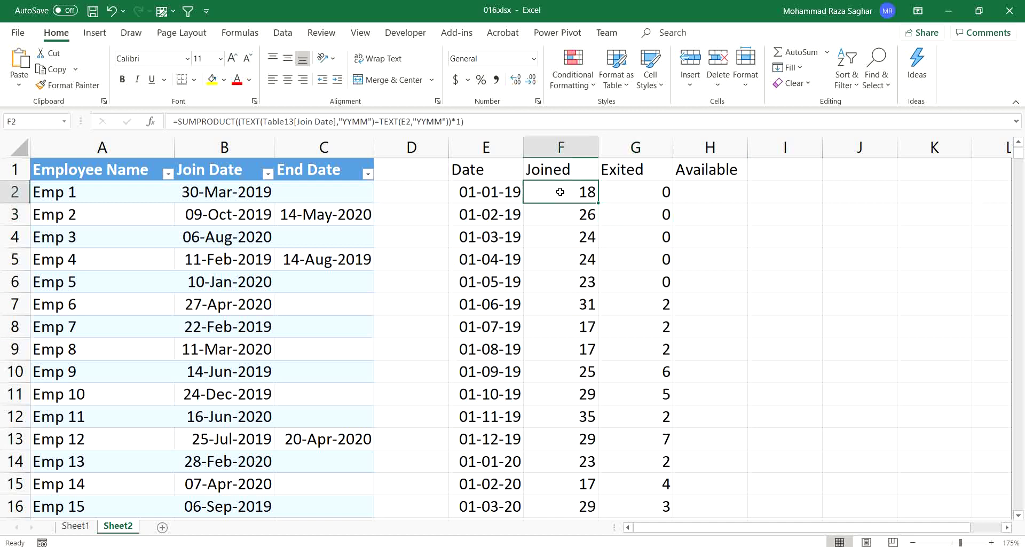
left_click_drag(560, 192, 563, 217)
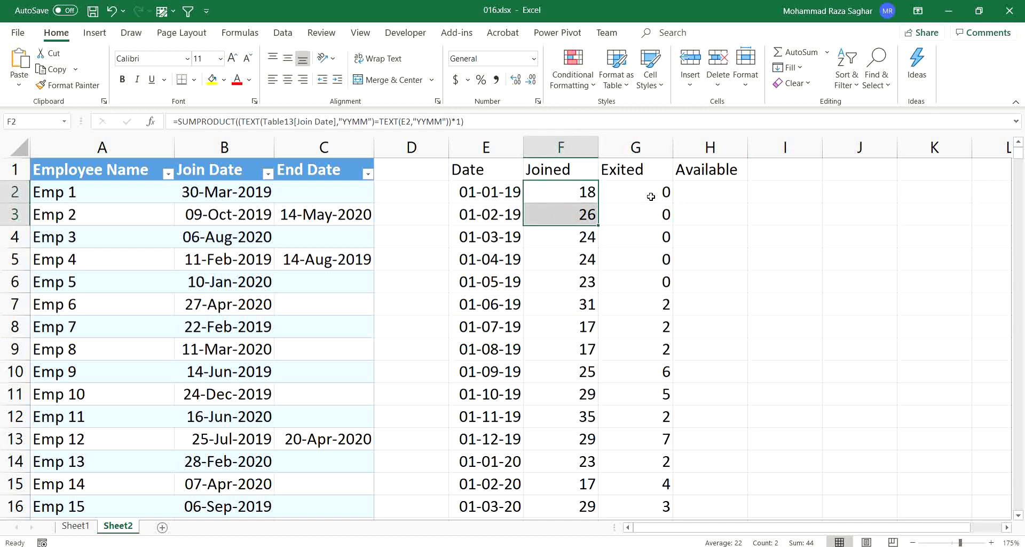
left_click_drag(649, 195, 648, 209)
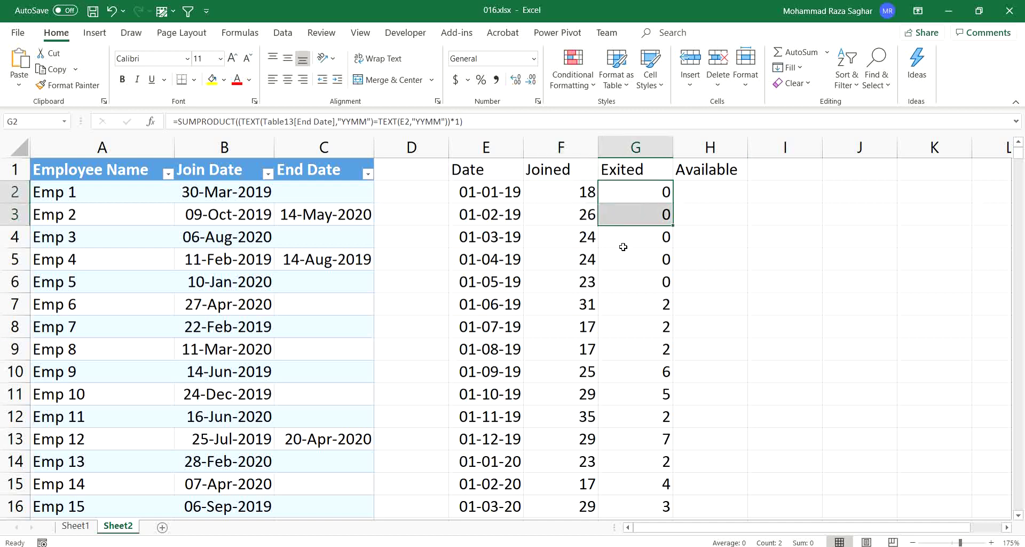
left_click(698, 234)
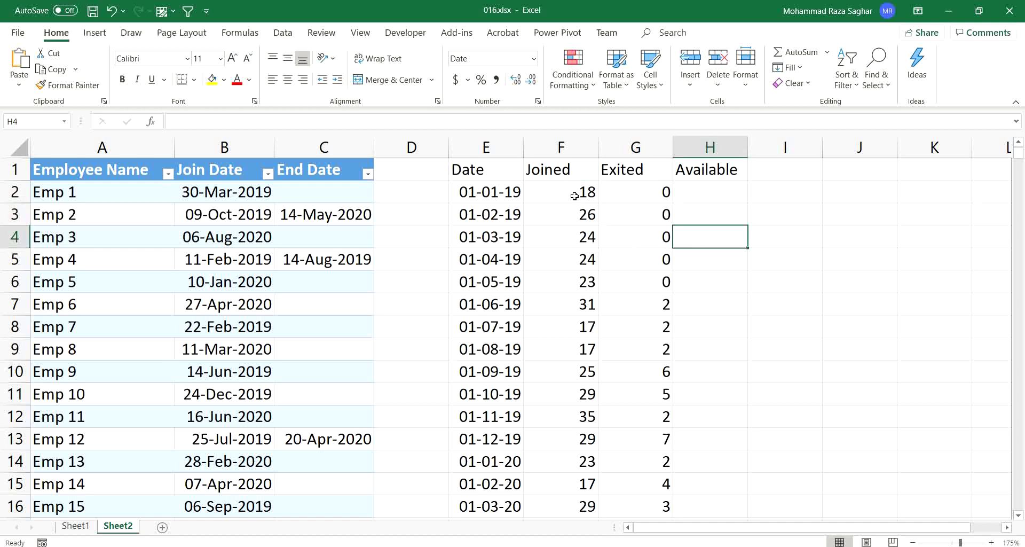
left_click_drag(574, 193, 570, 235)
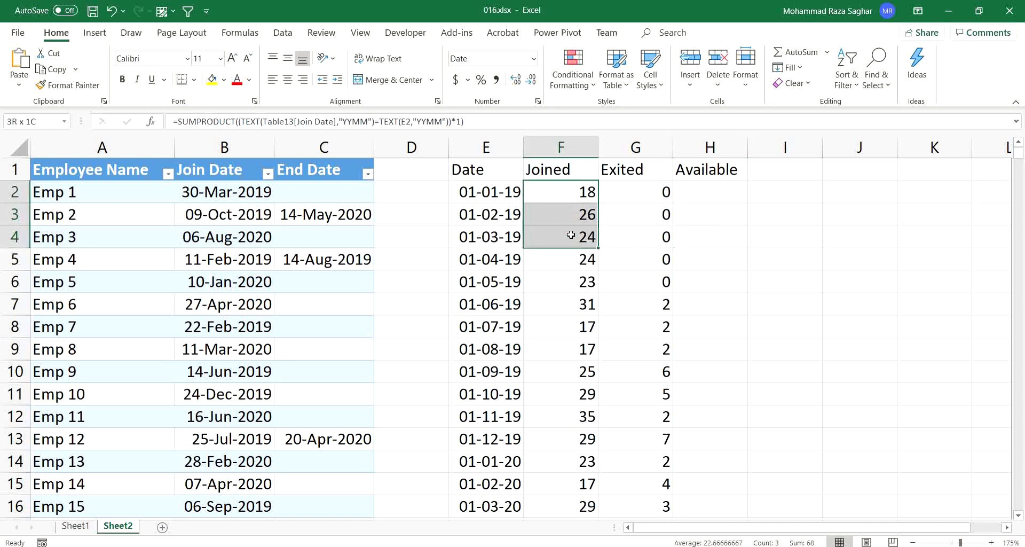
left_click_drag(647, 192, 644, 238)
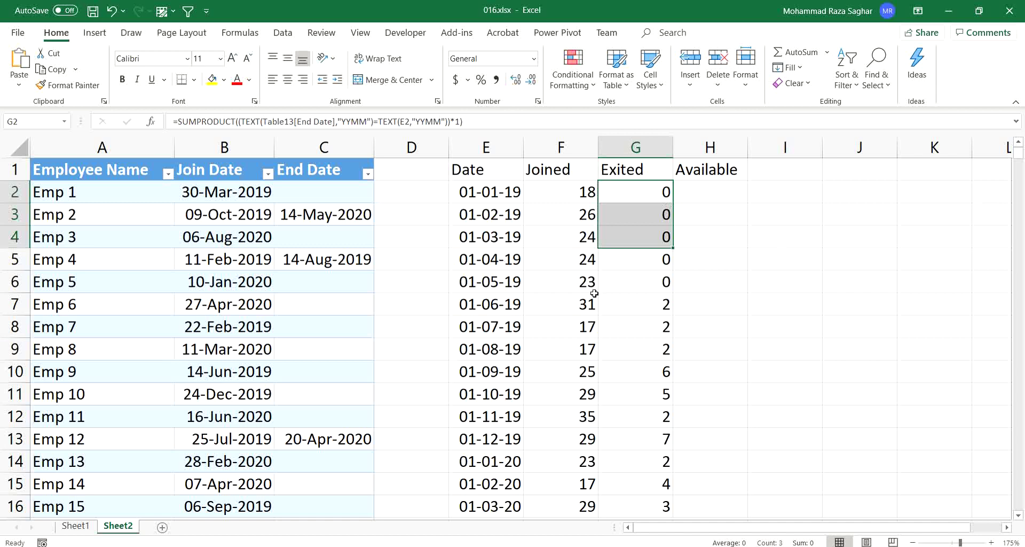
left_click_drag(576, 195, 579, 231)
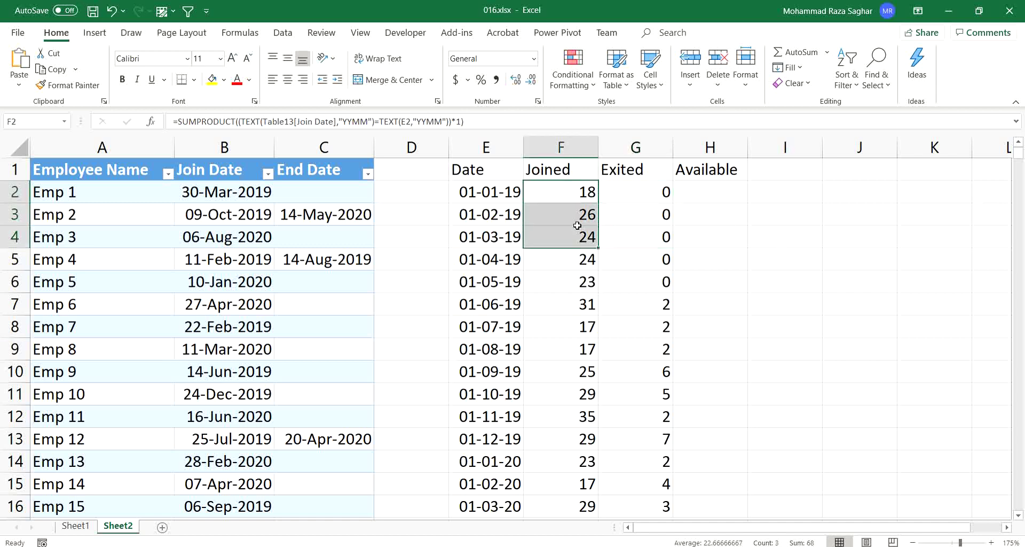
- Begin the Available formula in H2 with a running SUM of the Joined column over $F$2:F2
left_click(697, 195)
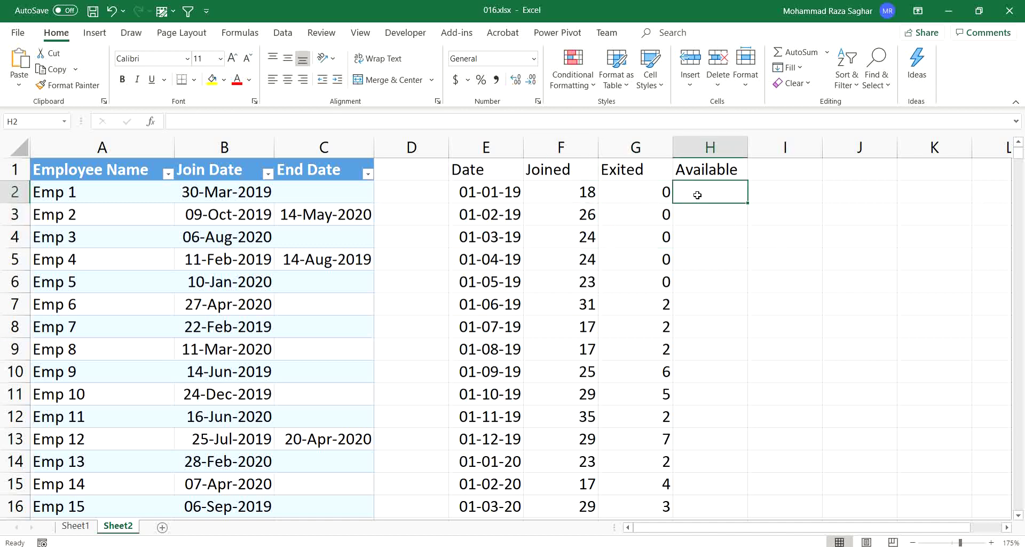
type("=sum(")
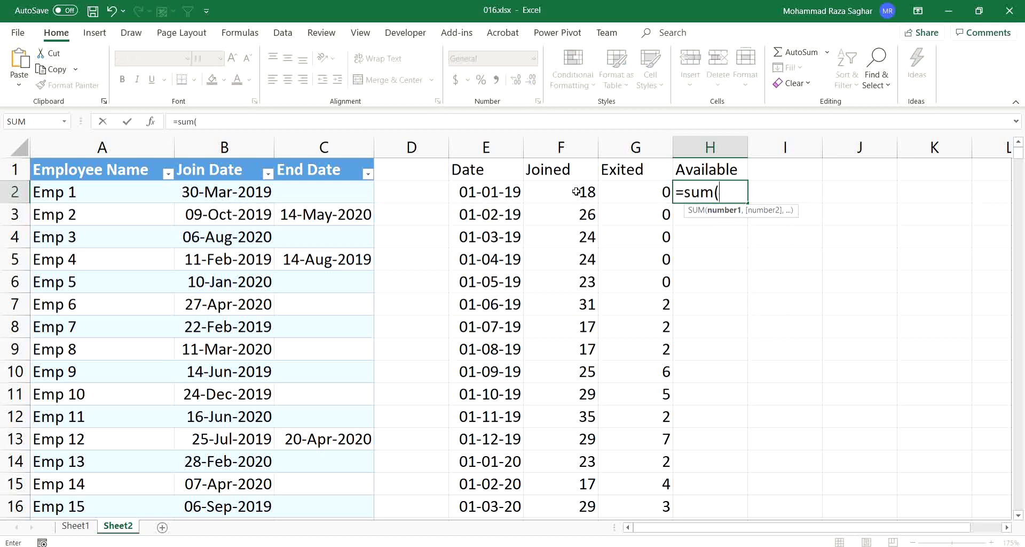
left_click(577, 192)
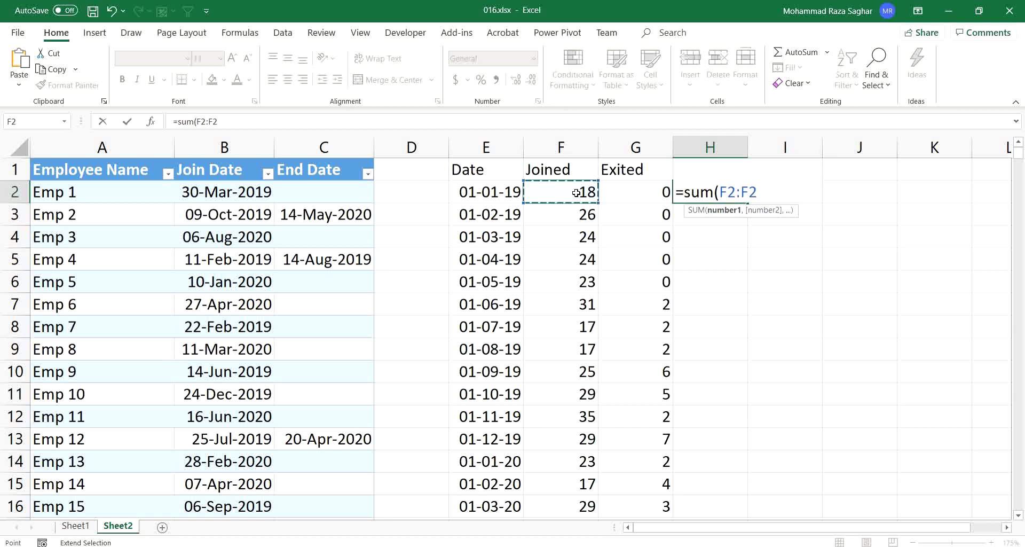
left_click_drag(757, 192, 723, 193)
triple_click(725, 193)
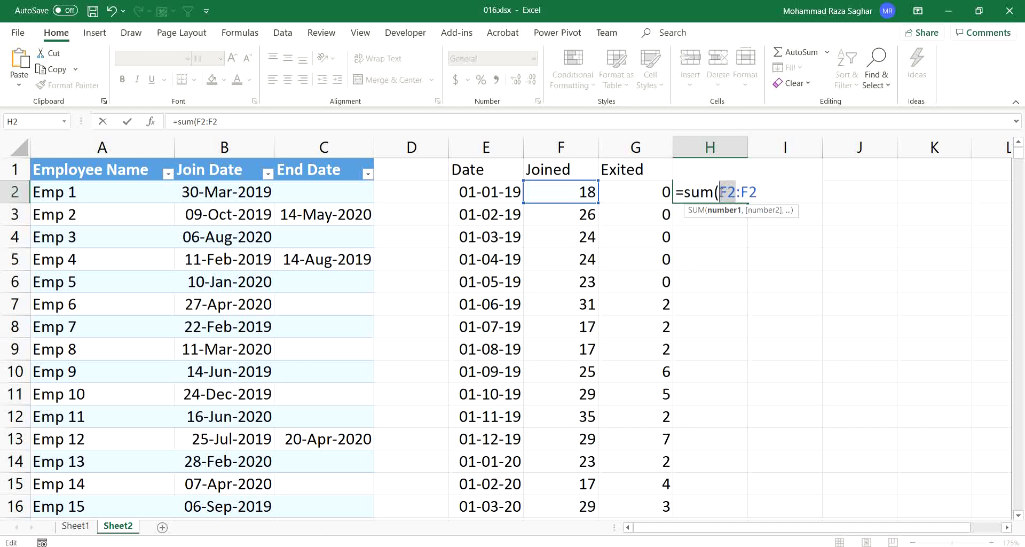
key("F4")
left_click(791, 191)
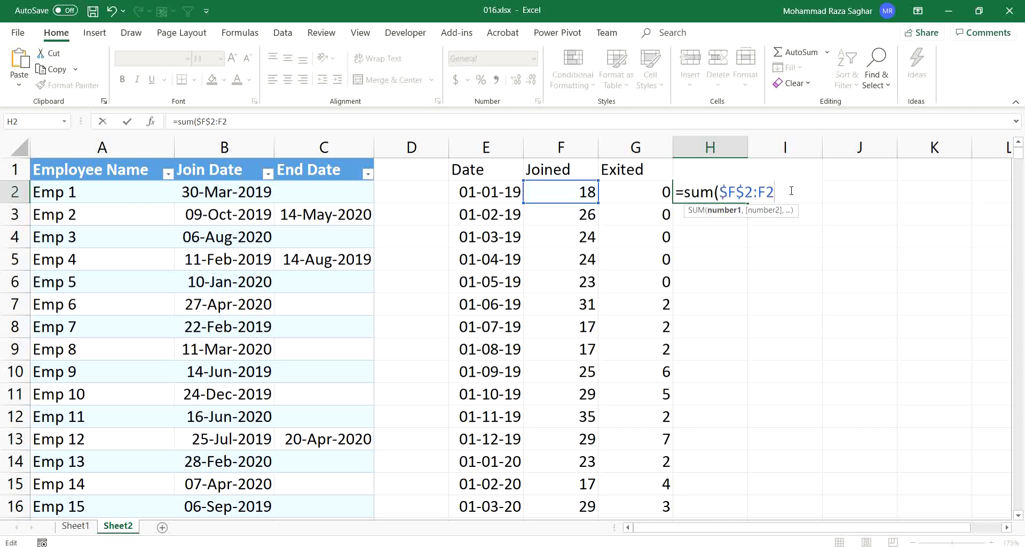
- Complete the Available formula in H2 by subtracting a running SUM of the Exited column over $G$2:G2
type(")_")
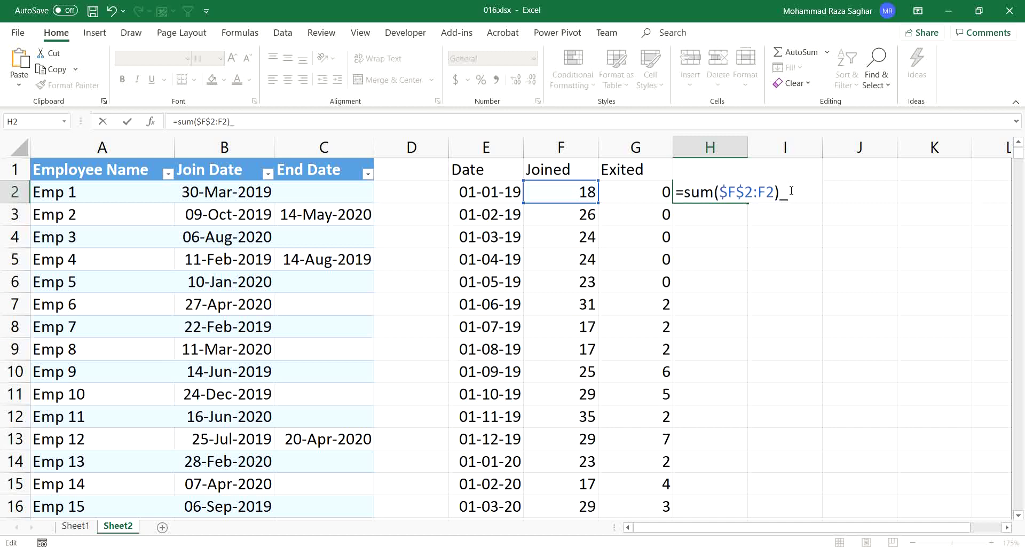
key("BackSpace")
type("-")
type("sum(")
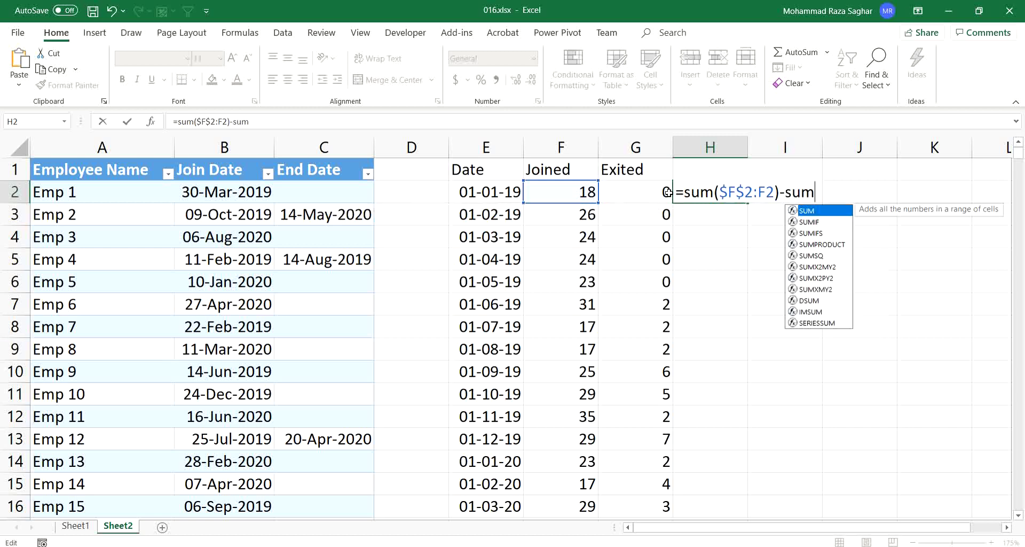
left_click(630, 191)
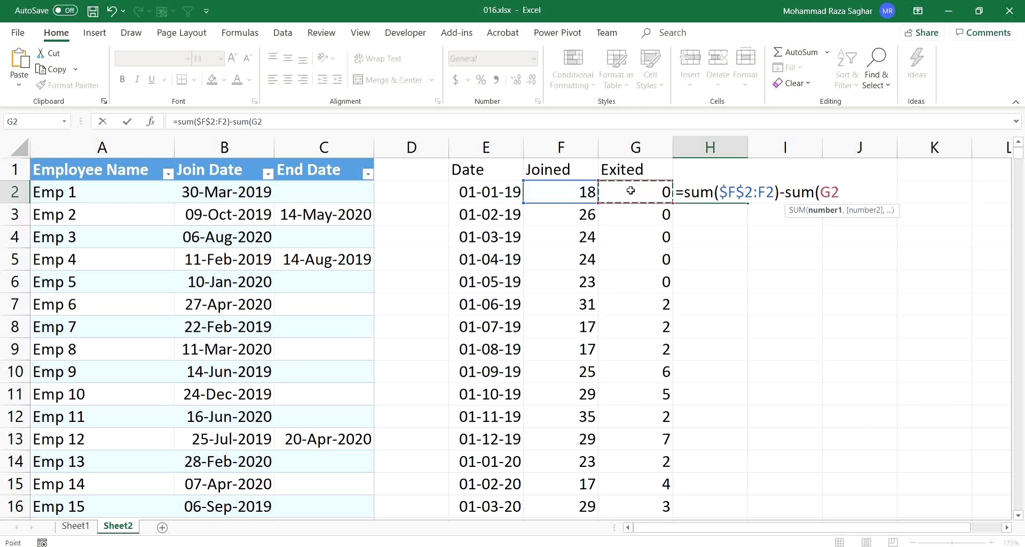
key("F8")
left_click(829, 193)
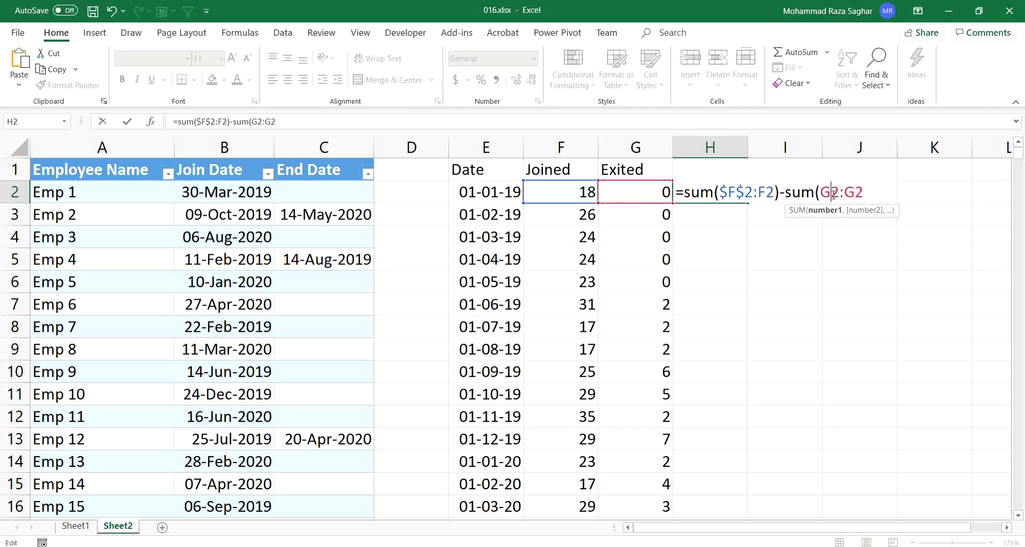
left_click_drag(830, 195, 825, 194)
key("F4")
left_click(883, 194)
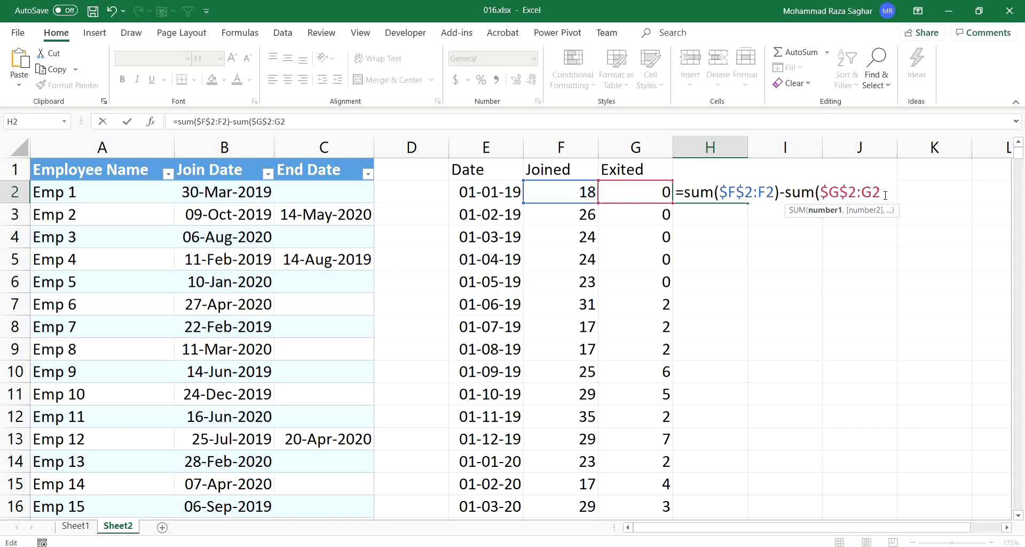
type(")")
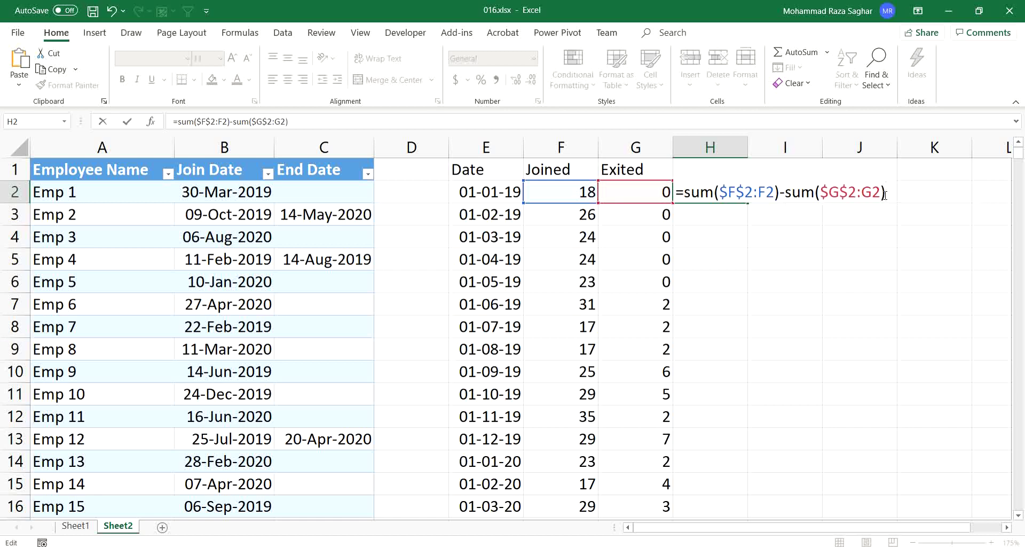
key("Return")
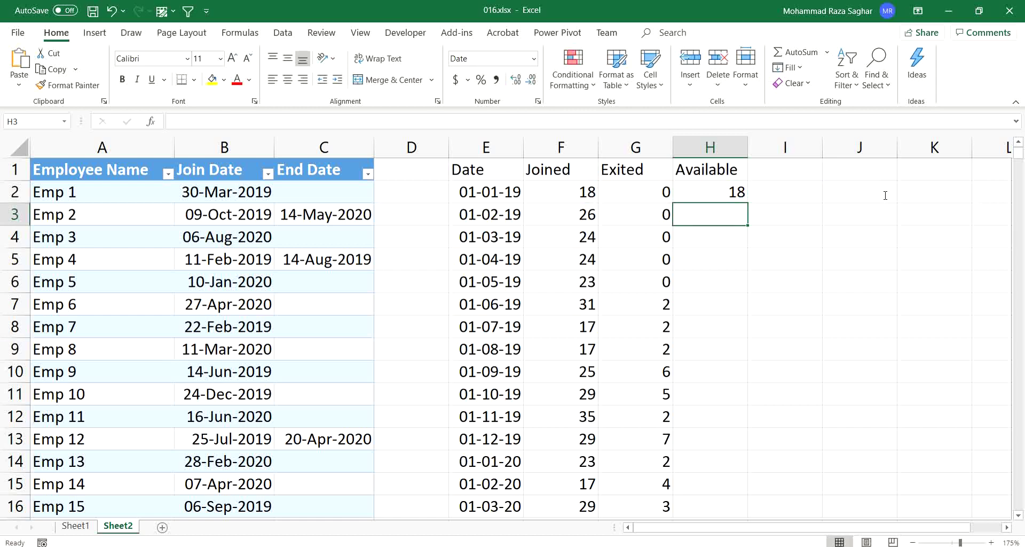
- Fill the Available formula from H2 down through all the months in the summary
left_click(731, 195)
double_click(746, 203)
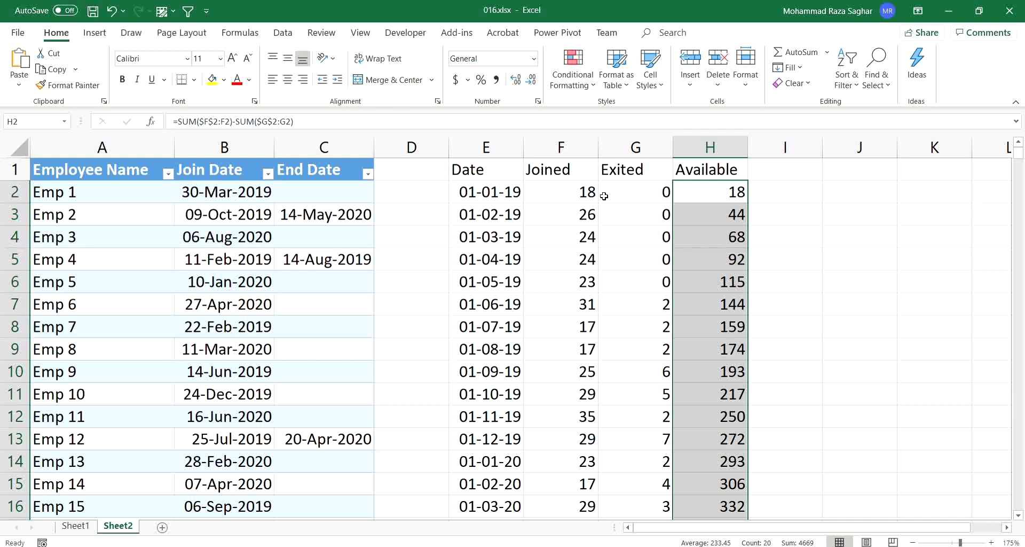
left_click(726, 189)
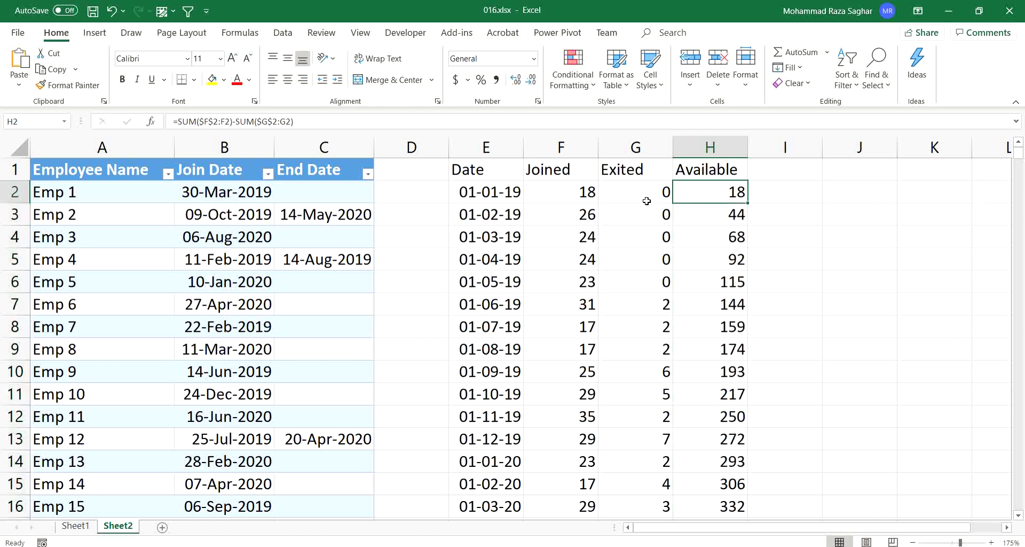
- Check the Available values against the Joined and Exited totals over the first five and six months
left_click_drag(646, 197, 642, 276)
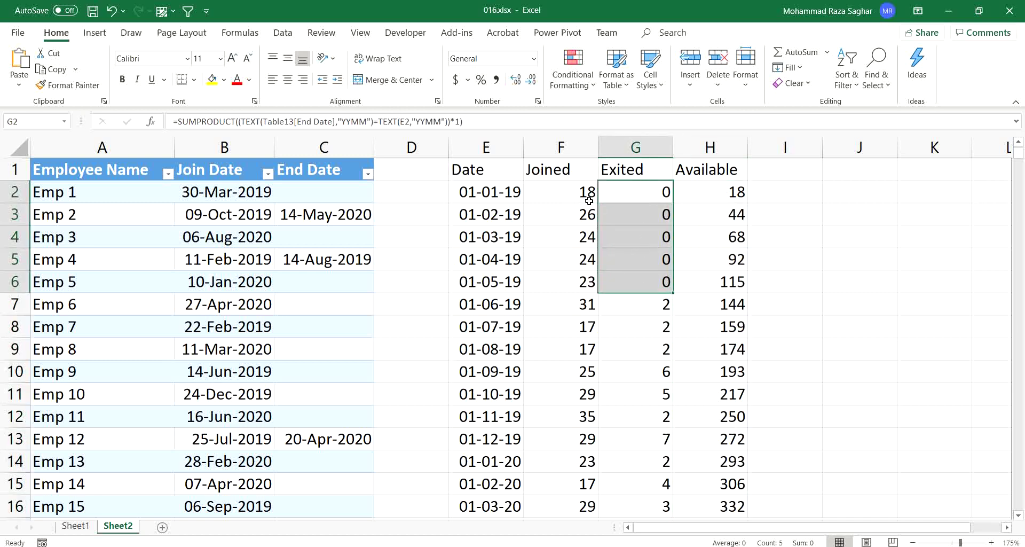
left_click_drag(570, 188, 578, 279)
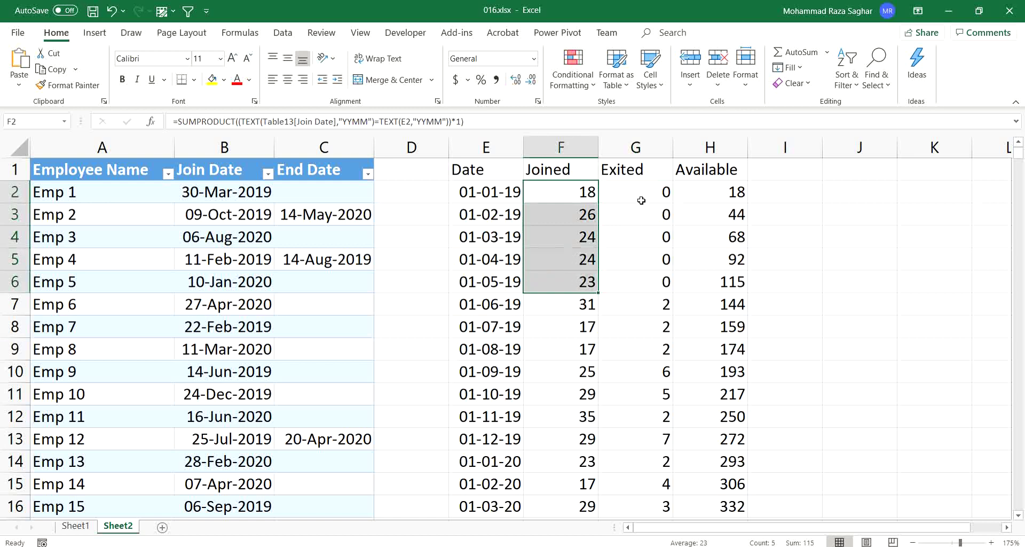
left_click_drag(642, 193, 636, 271)
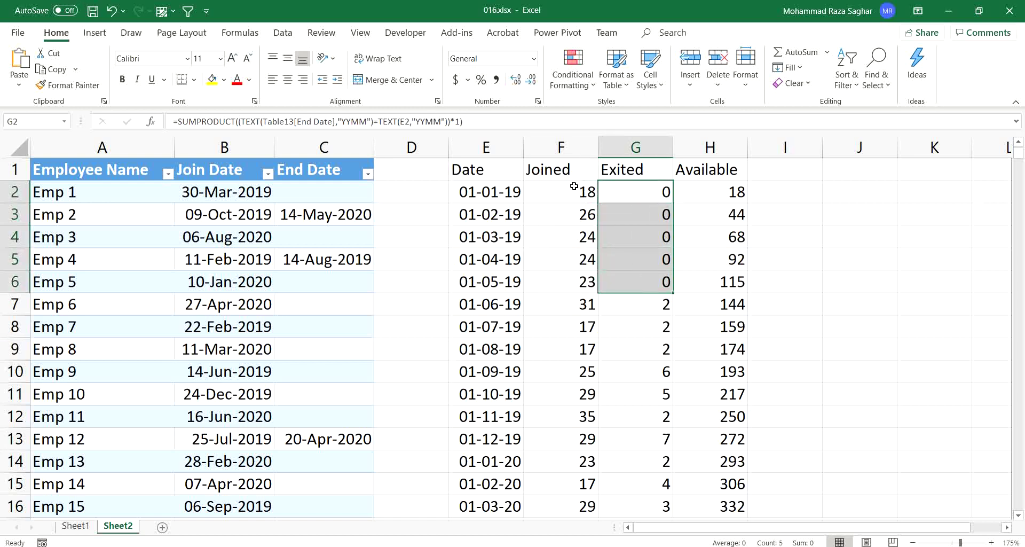
left_click_drag(573, 188, 579, 283)
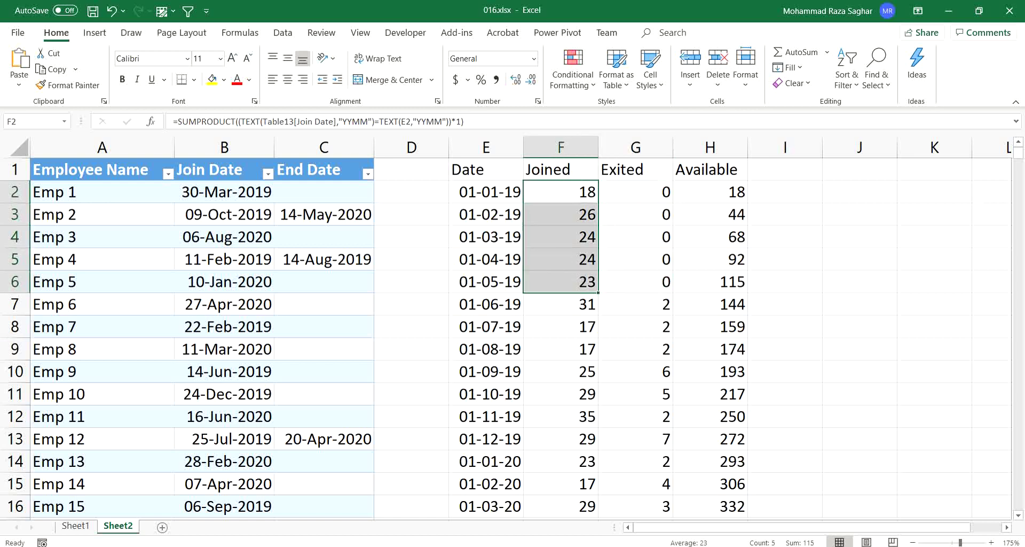
left_click(723, 277)
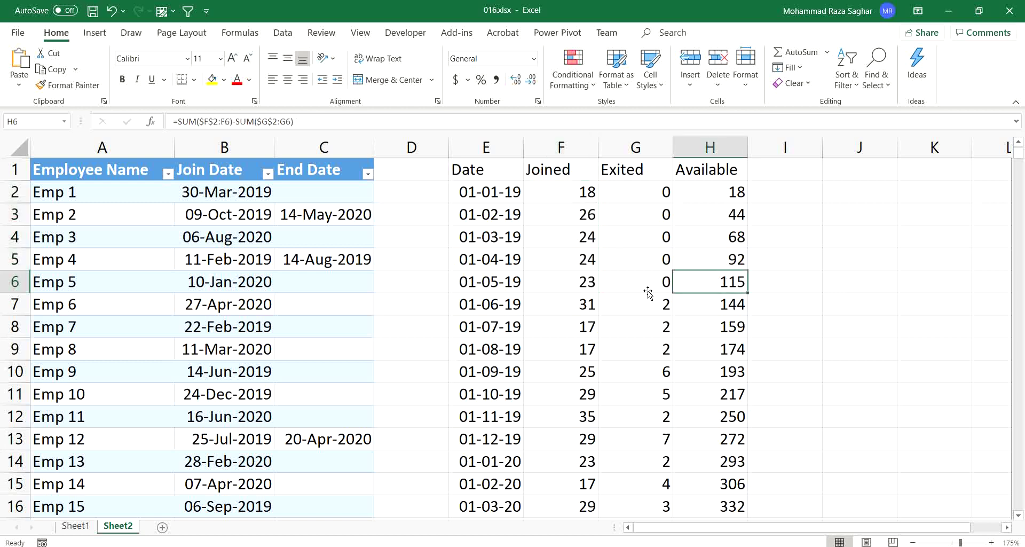
left_click_drag(581, 192, 585, 308)
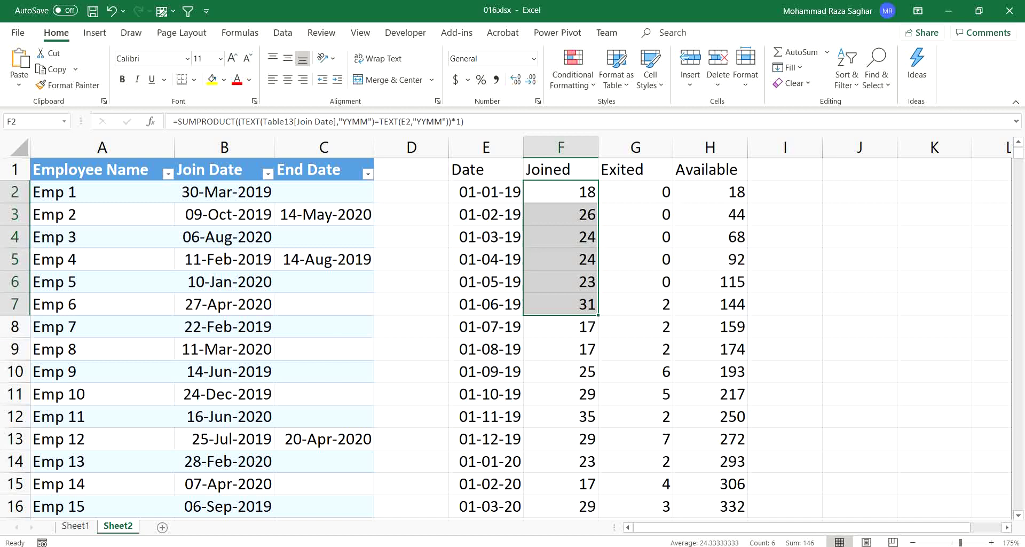
left_click_drag(648, 194, 647, 308)
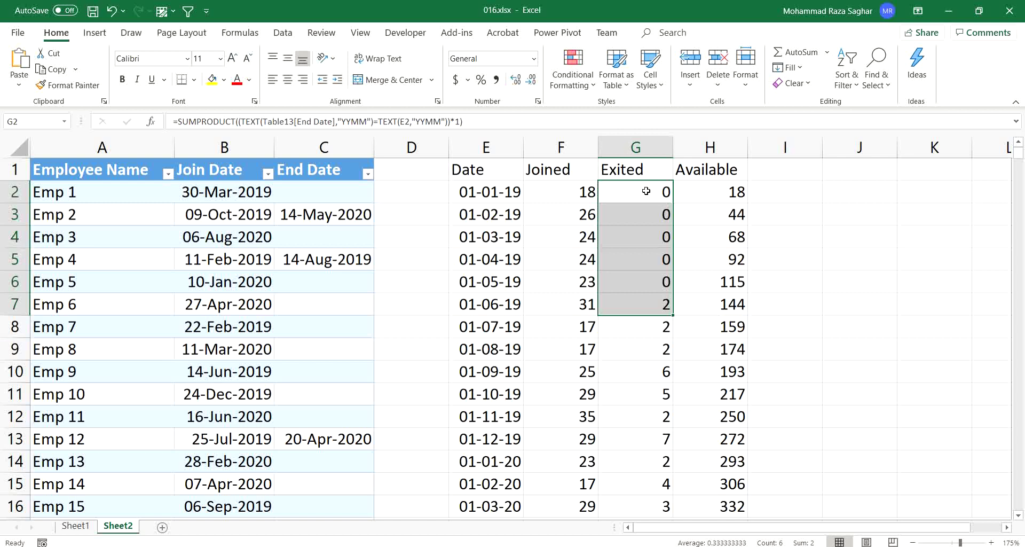
- Insert a 2-D clustered column chart from the monthly Date, Joined, Exited and Available summary
left_click(485, 172)
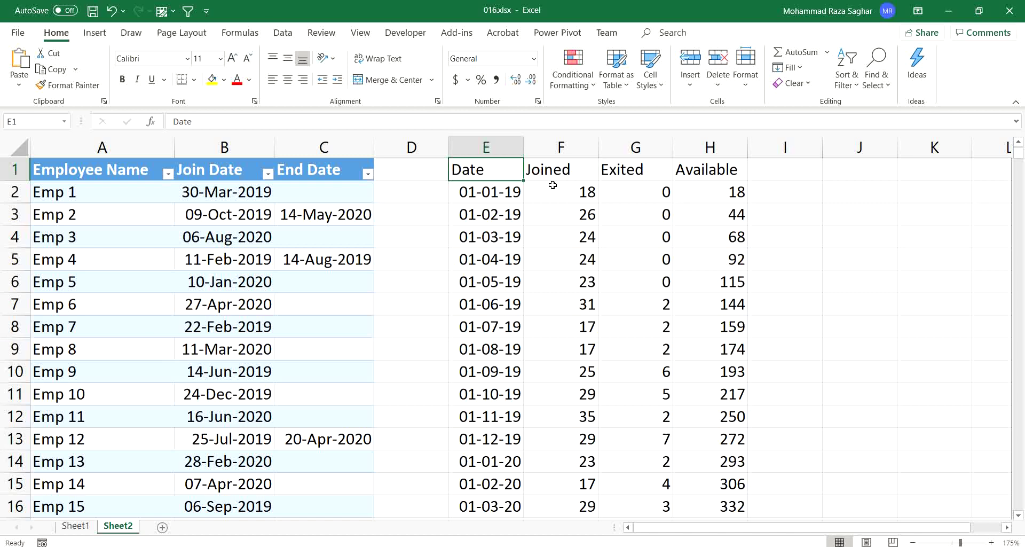
left_click(93, 34)
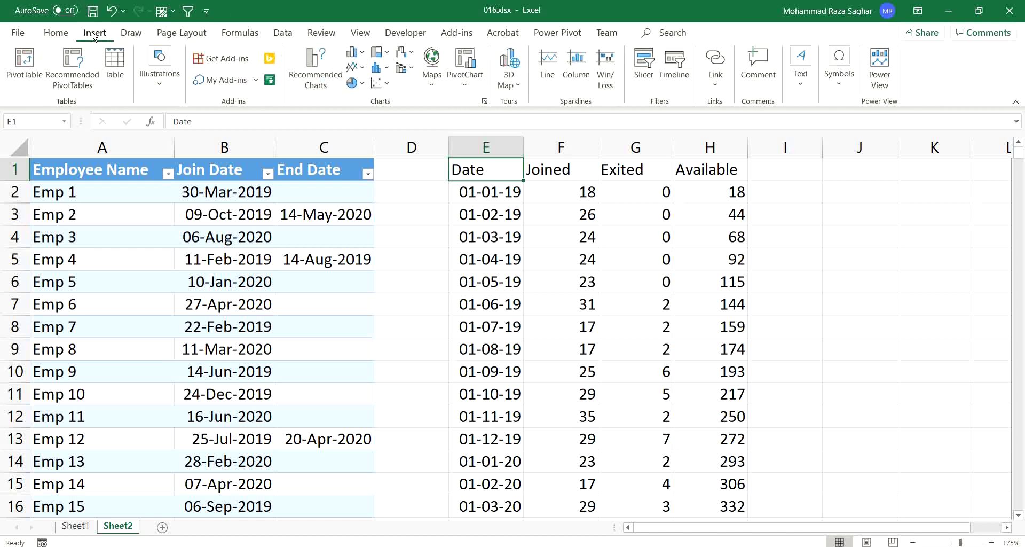
left_click(356, 53)
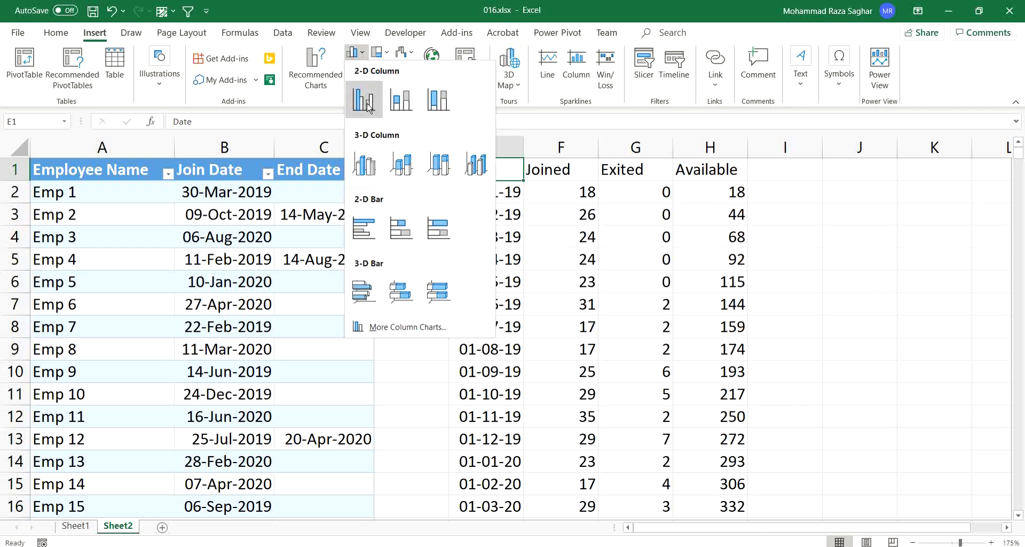
left_click(367, 100)
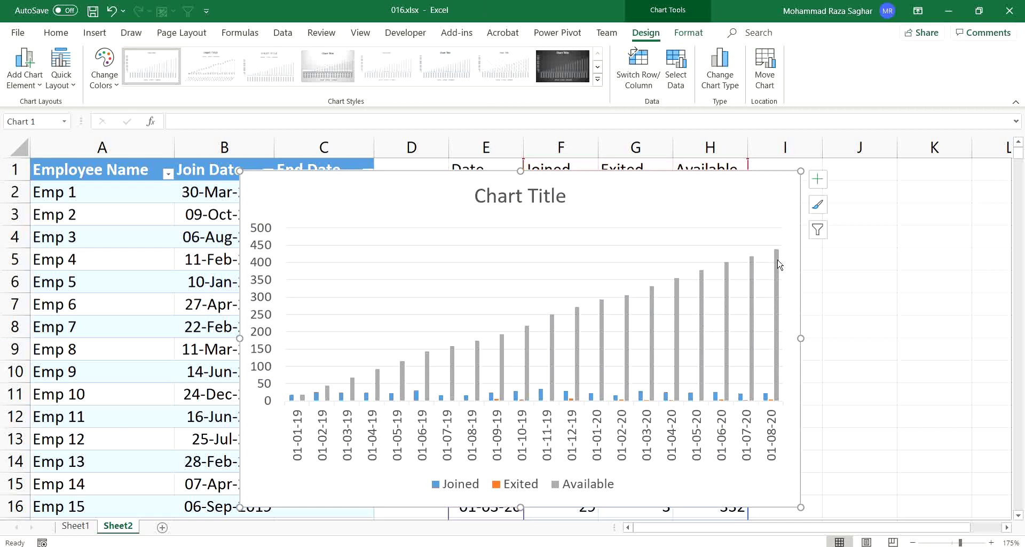
- Plot the chart's Available series on the secondary axis
mouse_move(777, 291)
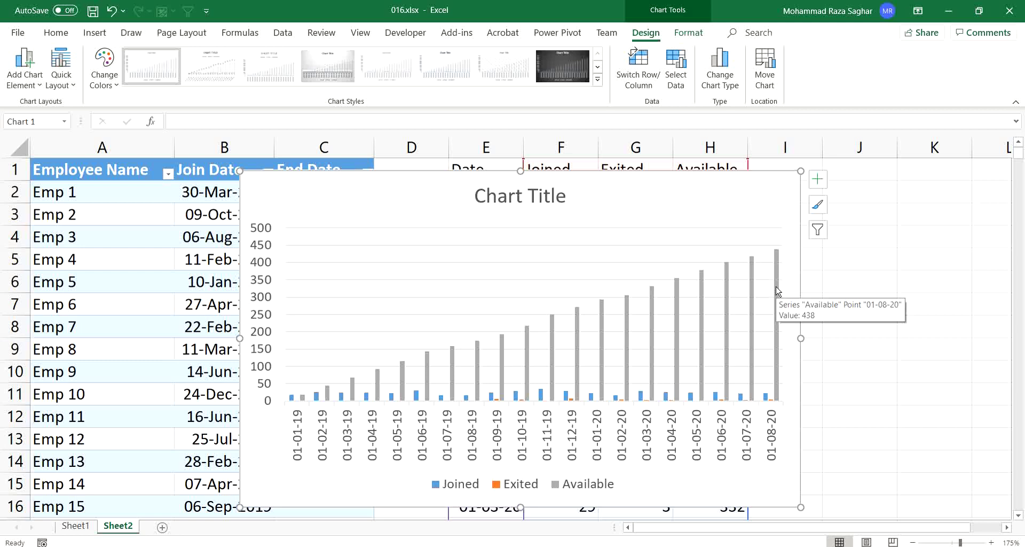
left_click(777, 291)
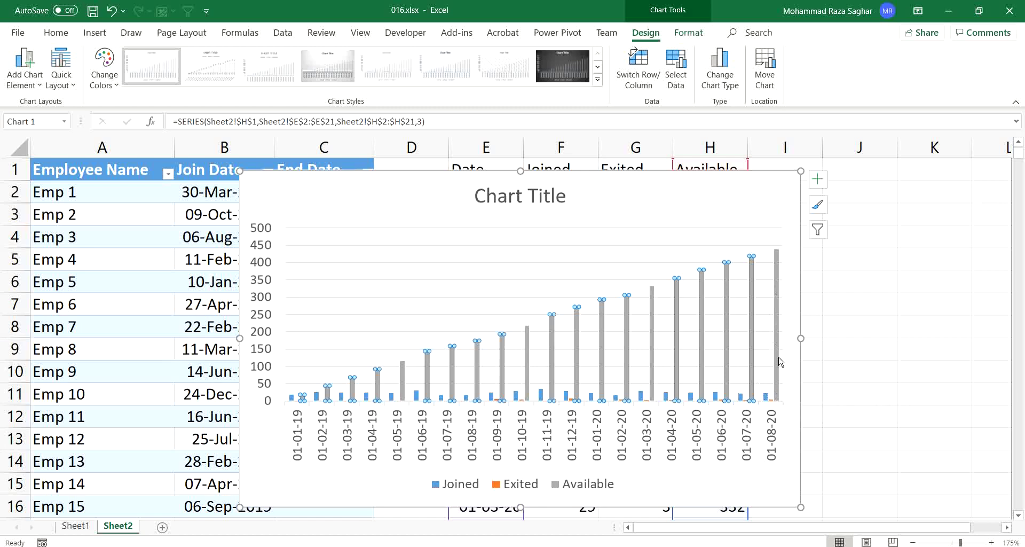
left_click(865, 259)
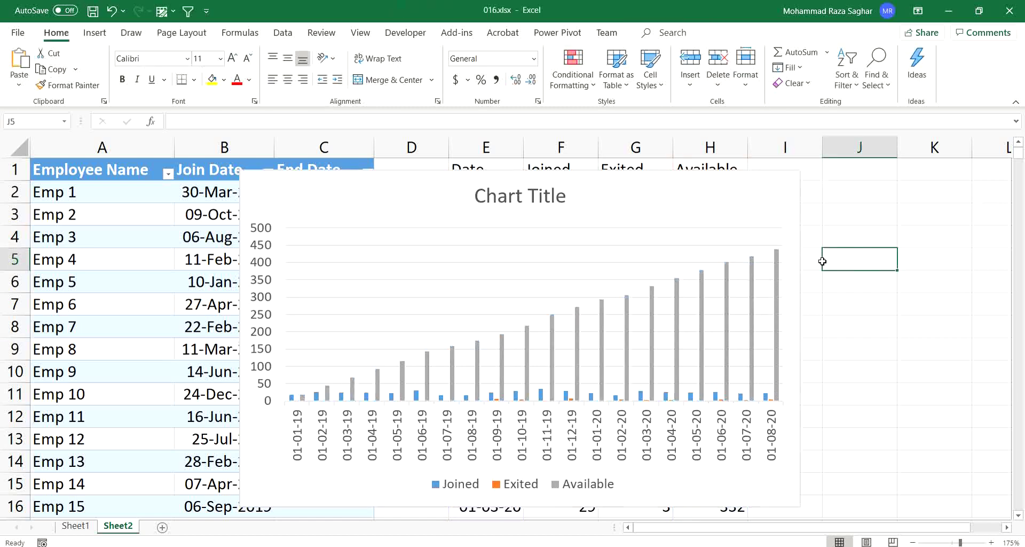
left_click(777, 273)
right_click(777, 273)
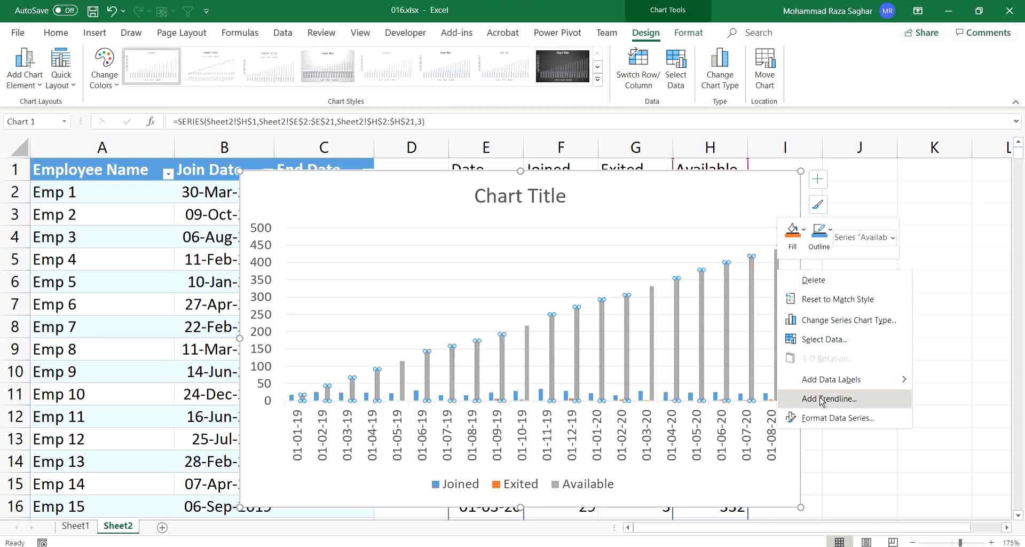
left_click(850, 424)
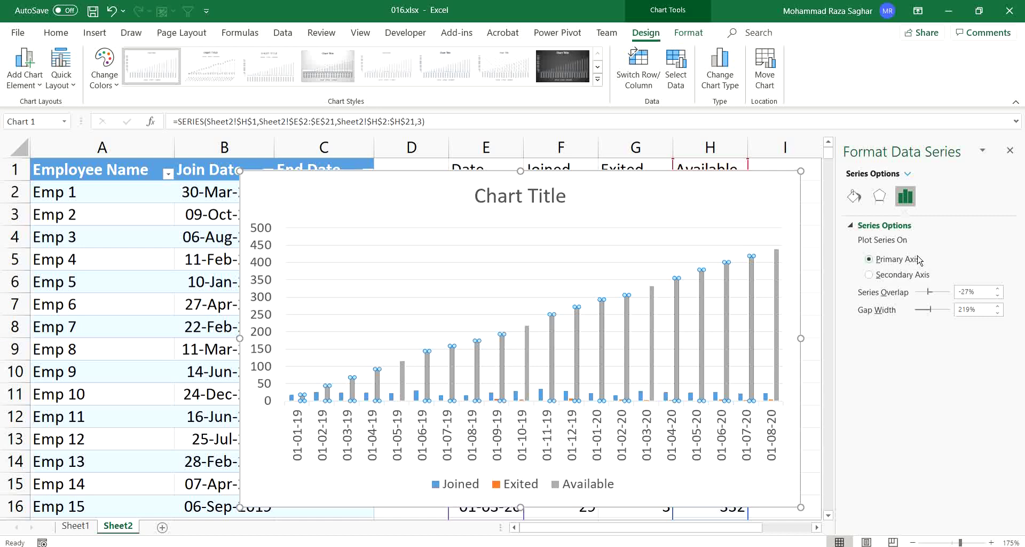
left_click(902, 279)
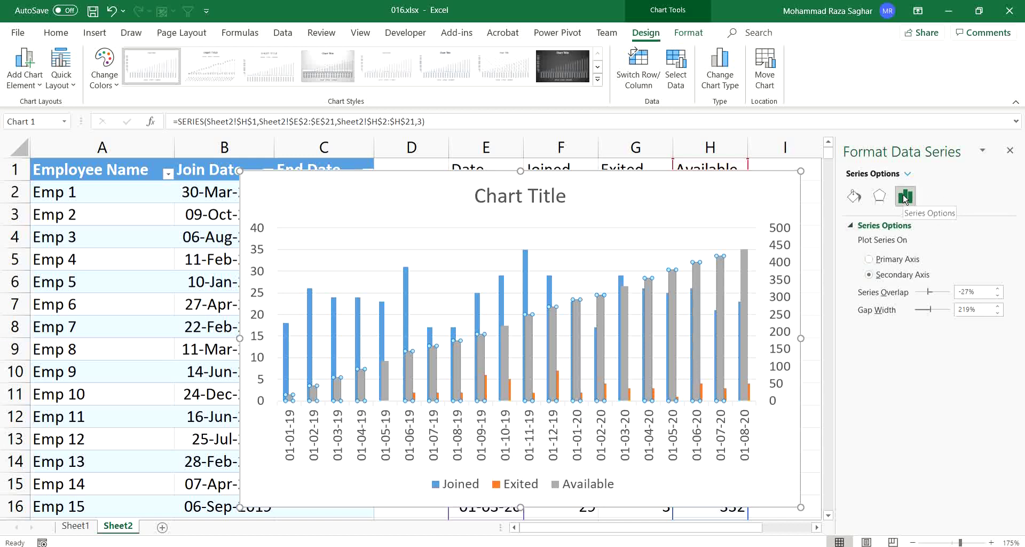
left_click(1013, 151)
mouse_move(747, 265)
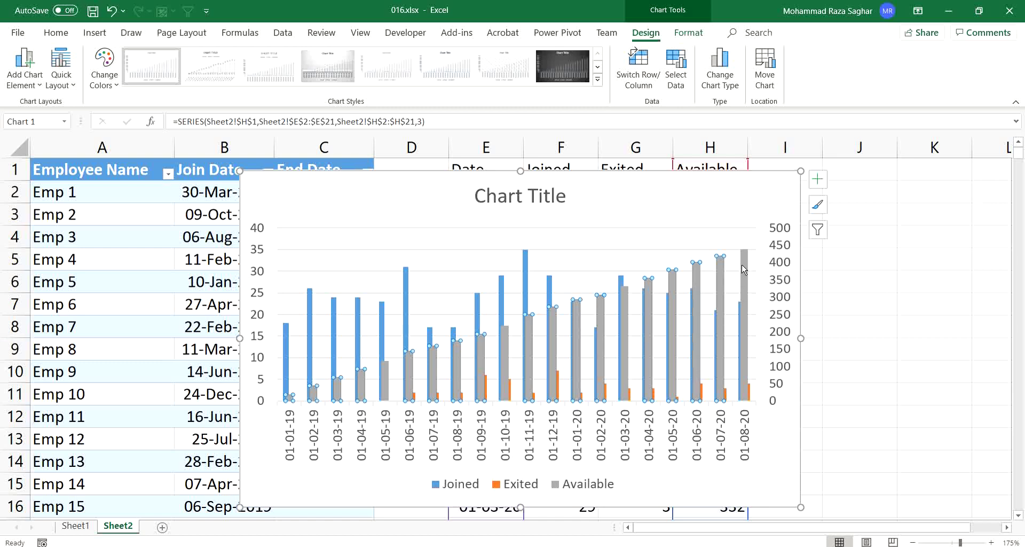
left_click(966, 266)
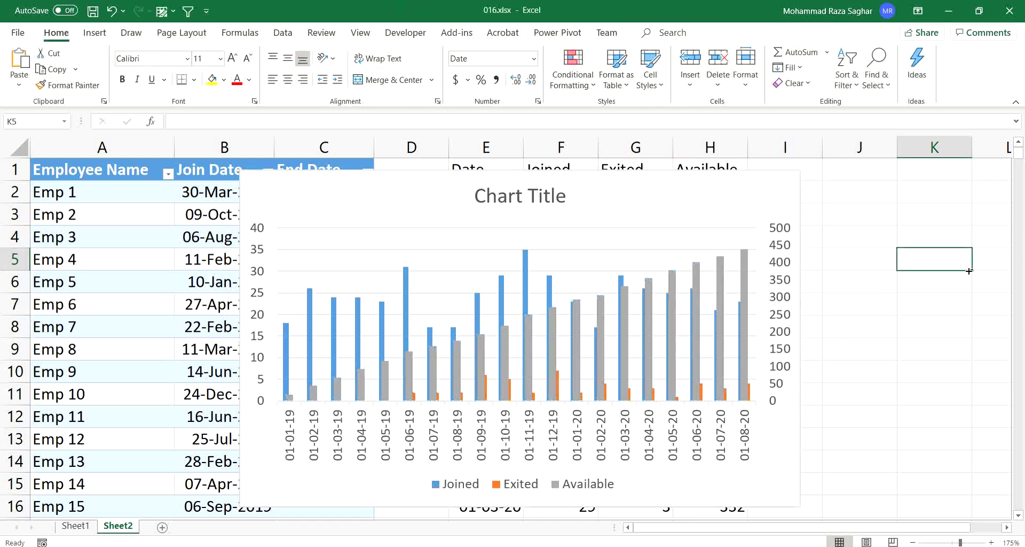
- Change the Available series to a Line chart type, keeping Joined and Exited as clustered columns
right_click(746, 281)
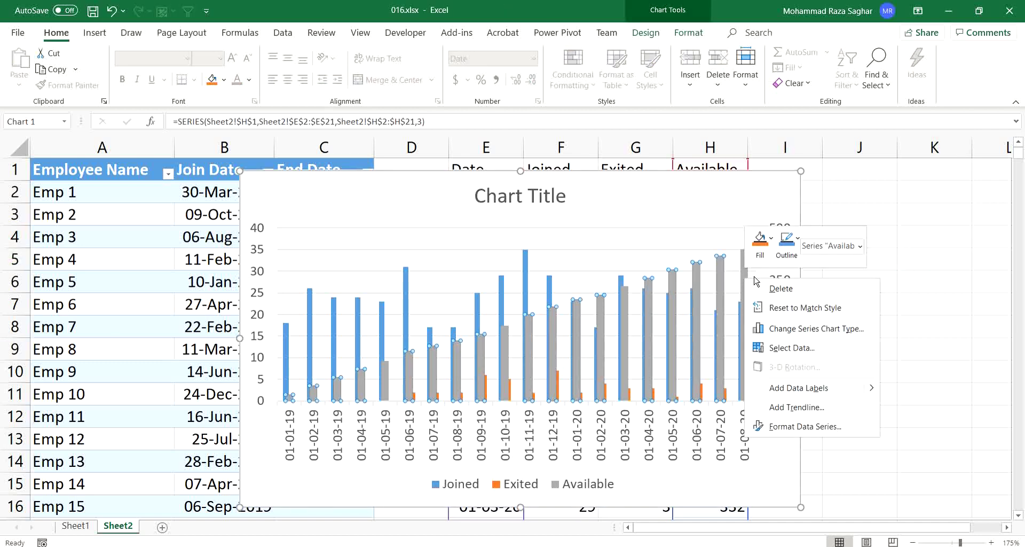
left_click(835, 331)
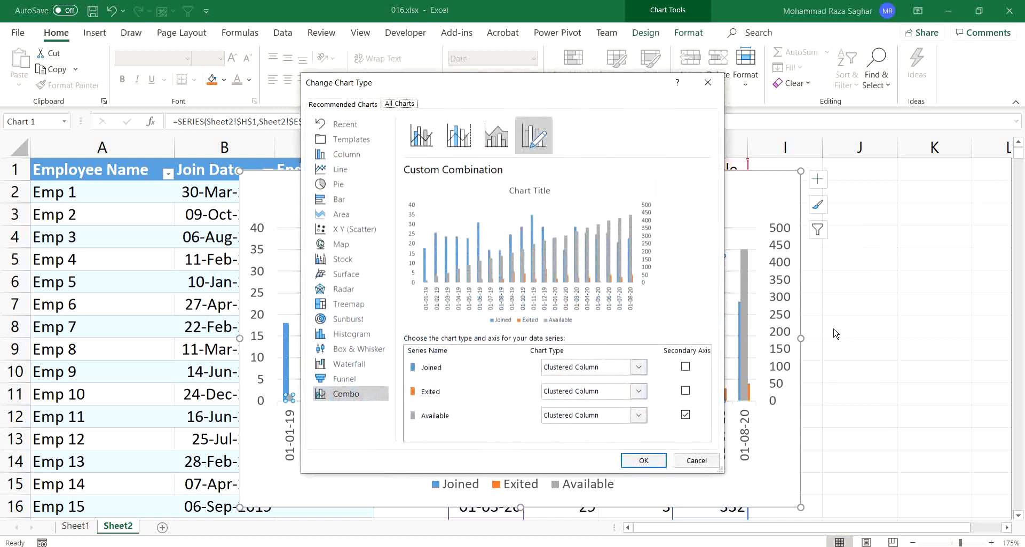
left_click(611, 421)
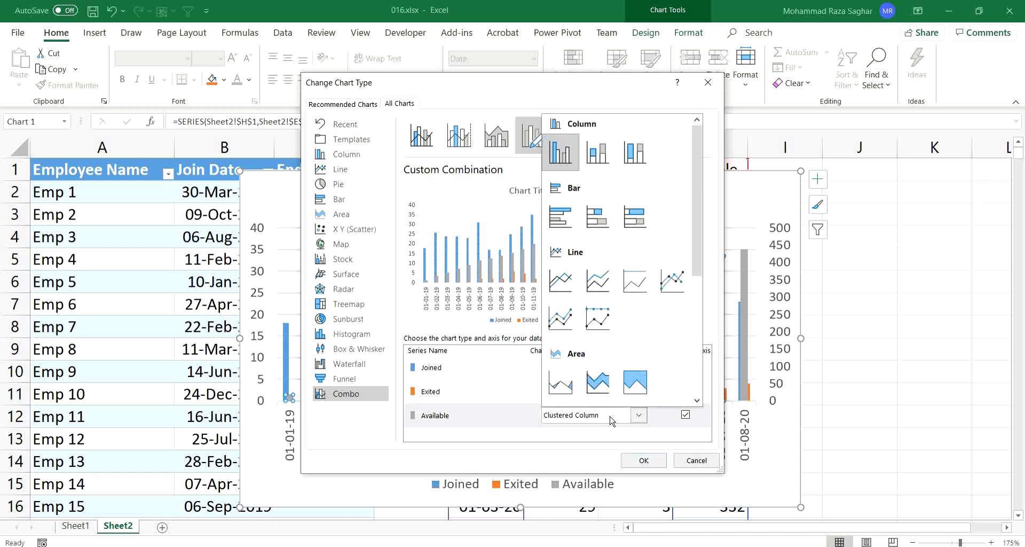
left_click(566, 291)
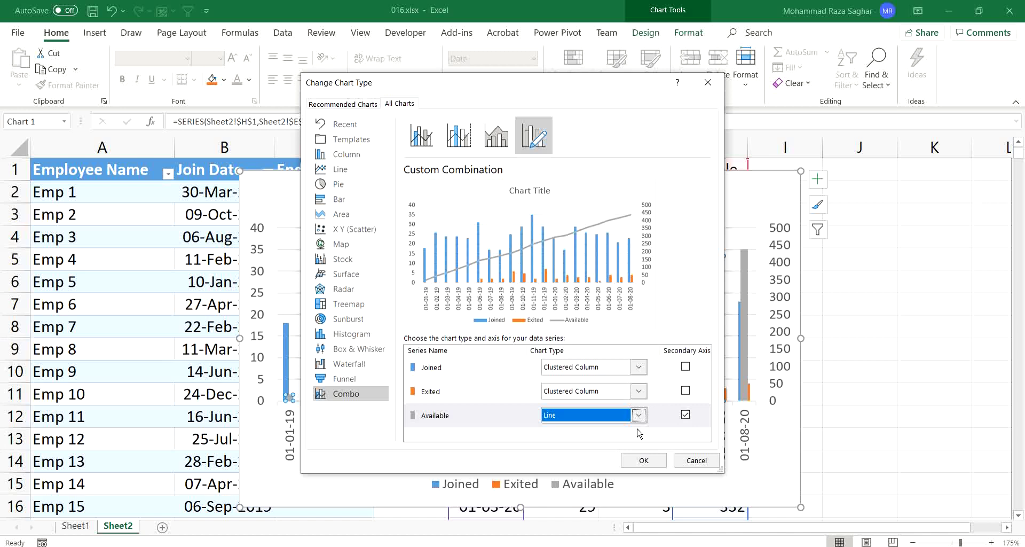
left_click(655, 463)
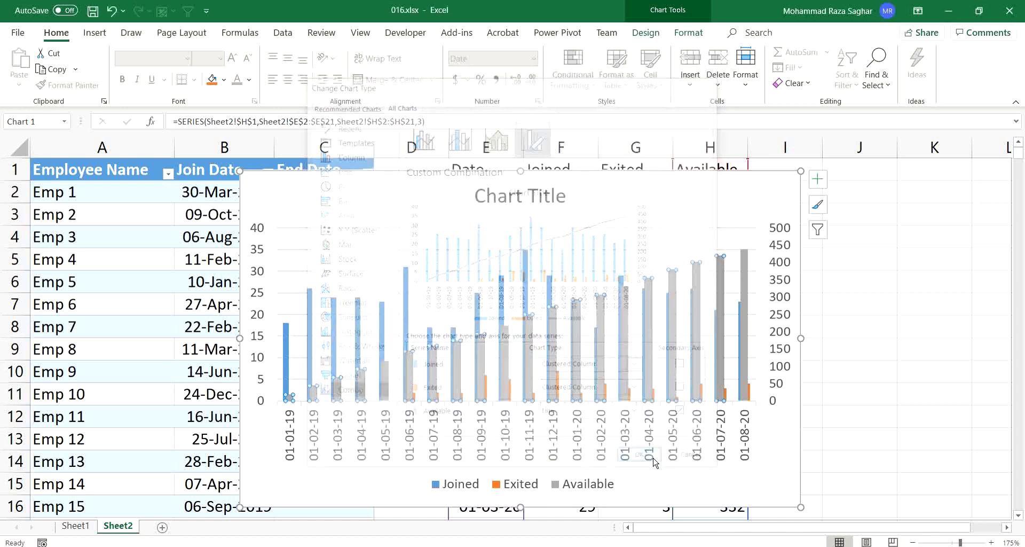
left_click(853, 290)
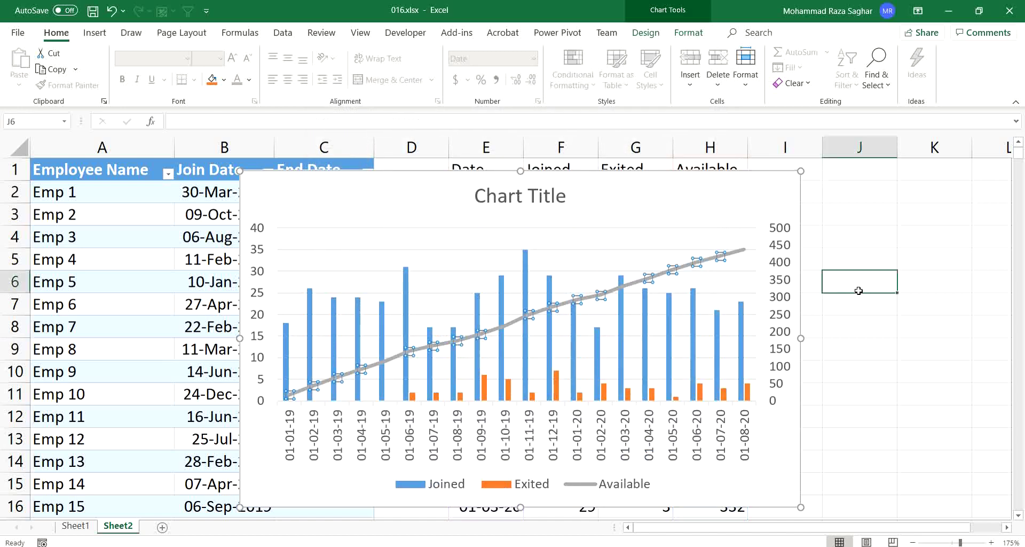